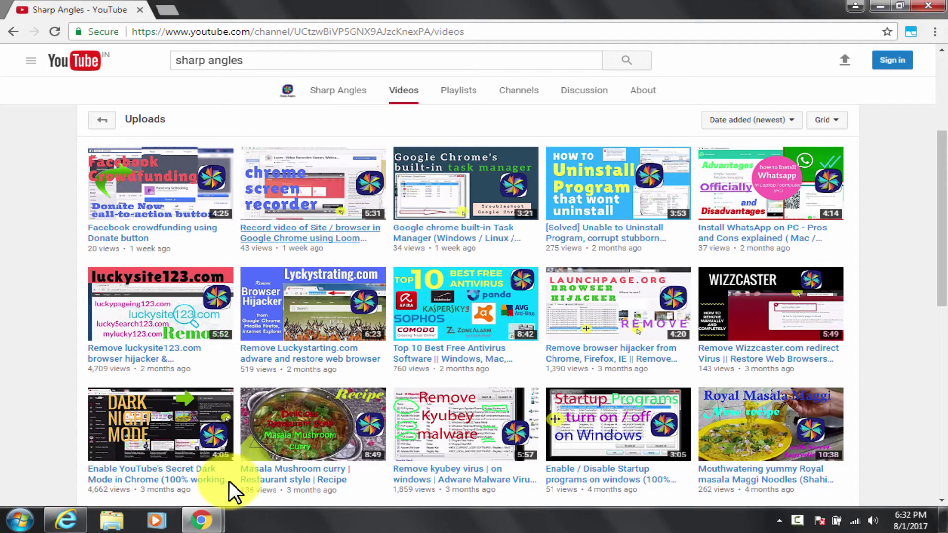
pyautogui.scroll(2, 230, 483)
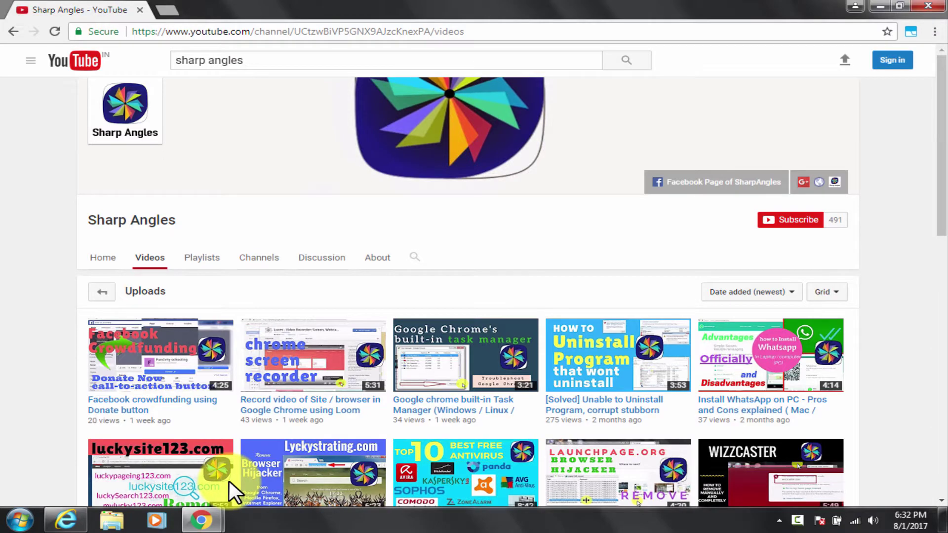
pyautogui.scroll(-4, 229, 489)
pyautogui.scroll(3, 229, 488)
pyautogui.scroll(-1, 230, 489)
pyautogui.moveTo(465, 222)
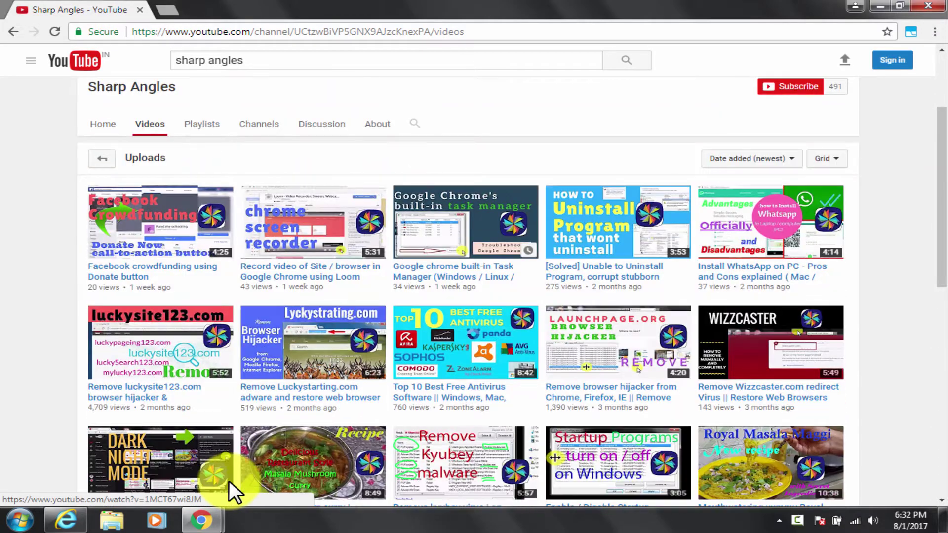
pyautogui.scroll(2, 233, 491)
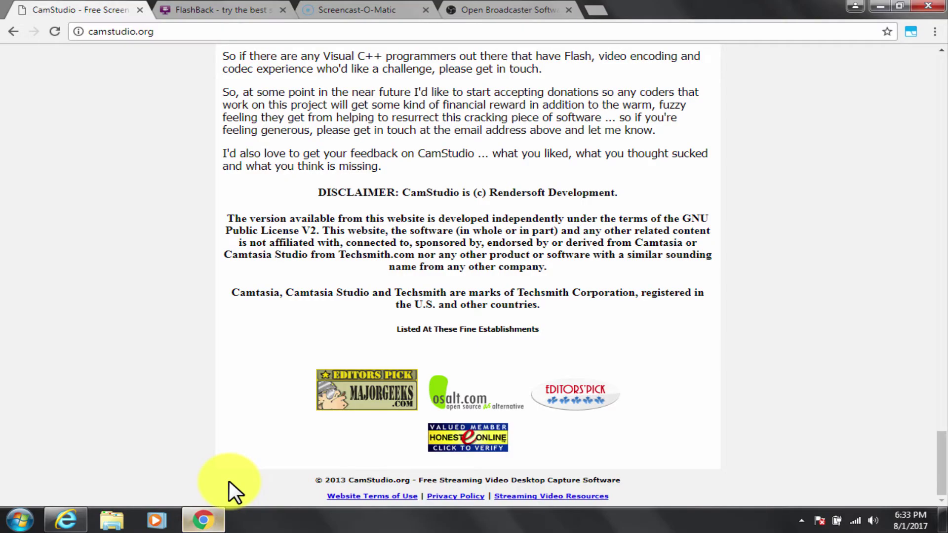
pyautogui.scroll(5, 232, 489)
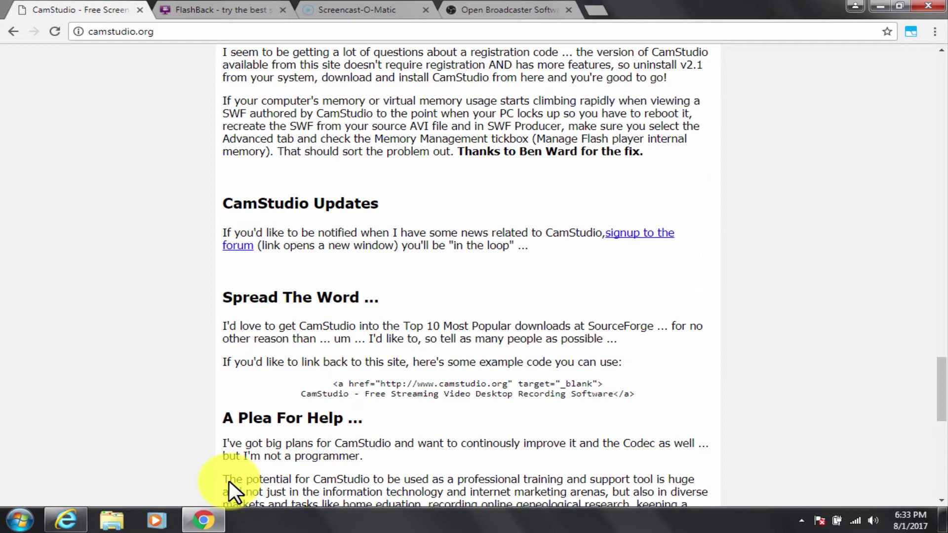
pyautogui.scroll(2, 232, 489)
pyautogui.scroll(3, 232, 490)
pyautogui.scroll(5, 231, 489)
pyautogui.scroll(5, 231, 489)
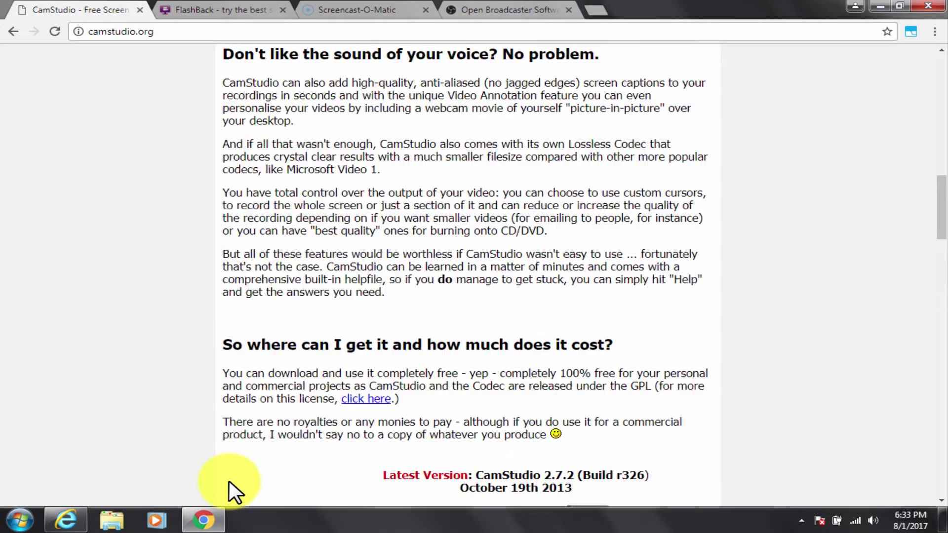
pyautogui.scroll(2, 232, 489)
pyautogui.scroll(5, 233, 489)
pyautogui.scroll(2, 232, 489)
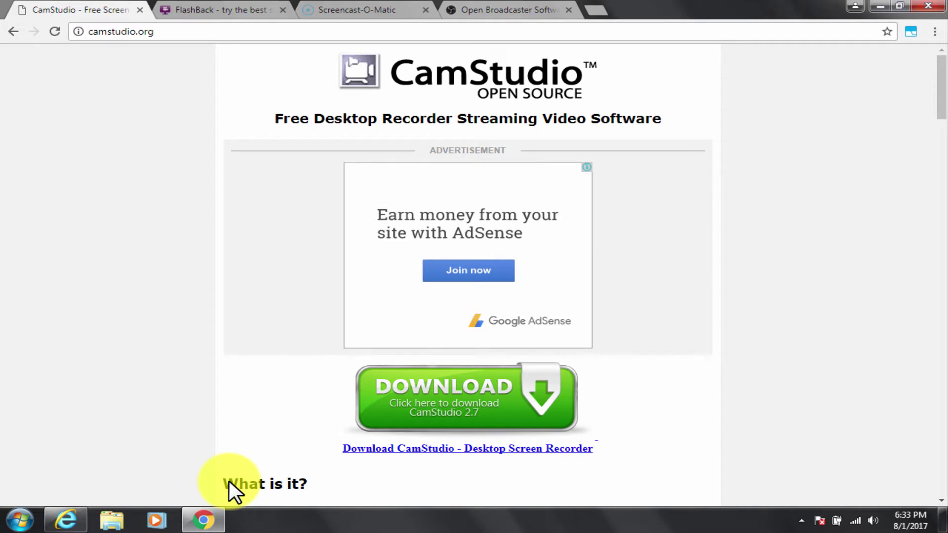
# Select the camstudio.org site address in Chrome's address bar.
pyautogui.hotkey('shift', 'Right')
pyautogui.hotkey('shift', 'Right')
pyautogui.hotkey('shift', 'Right')
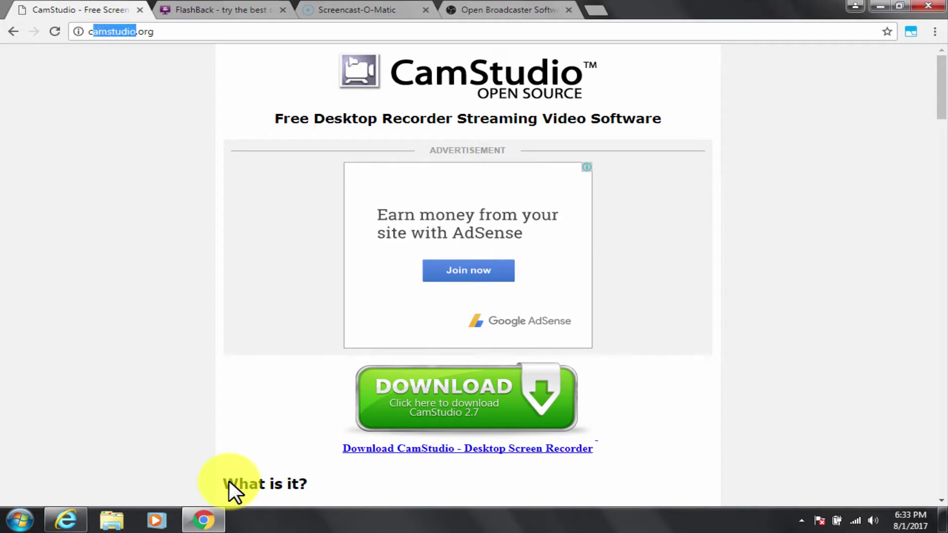
pyautogui.hotkey('shift', 'Right')
pyautogui.hotkey('shift', 'Right')
pyautogui.hotkey('shift', 'Right')
pyautogui.press('Right')
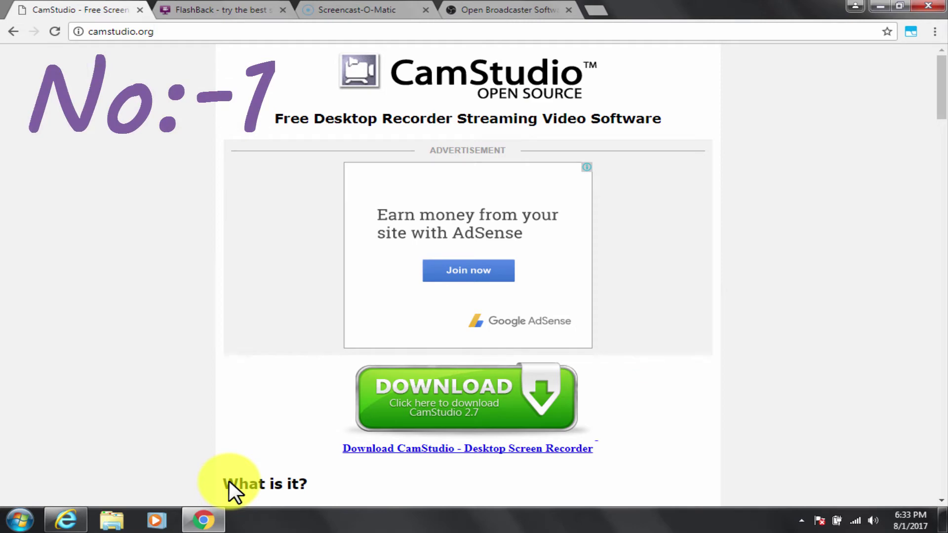
pyautogui.hotkey('ctrl', 'Tab')
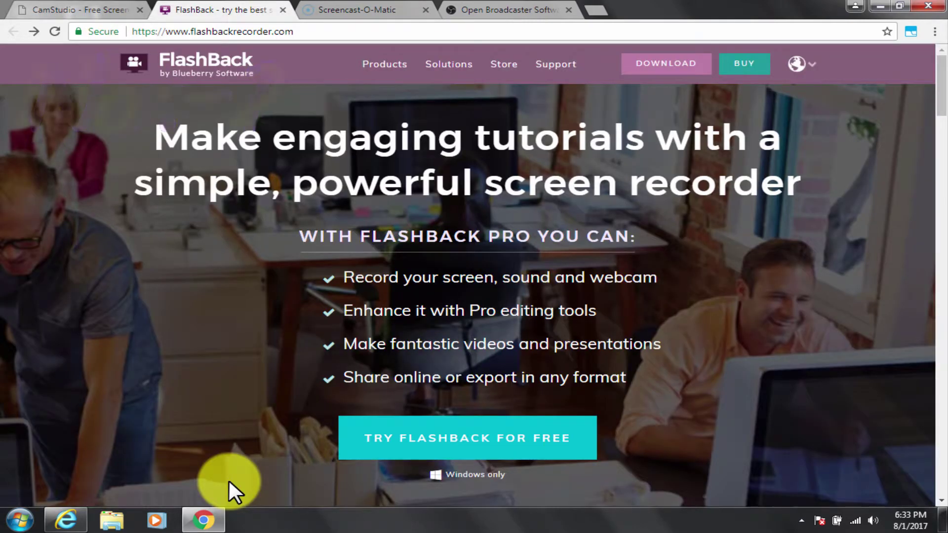
pyautogui.press('Right')
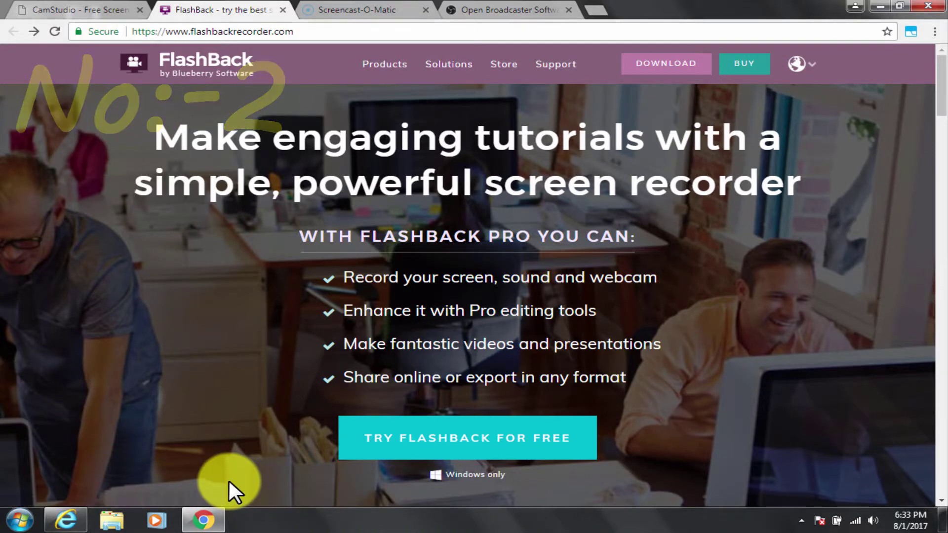
pyautogui.hotkey('ctrl', 'Tab')
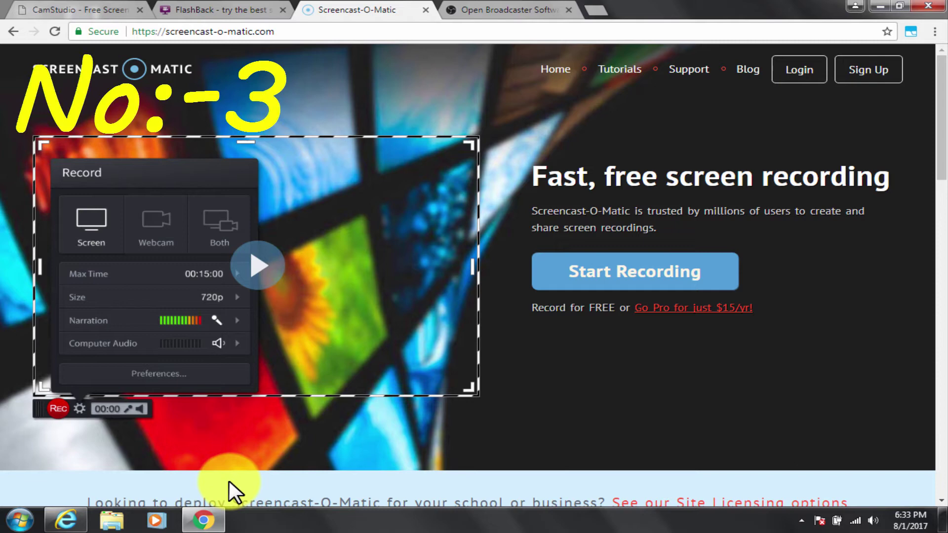
pyautogui.hotkey('ctrl', 'Tab')
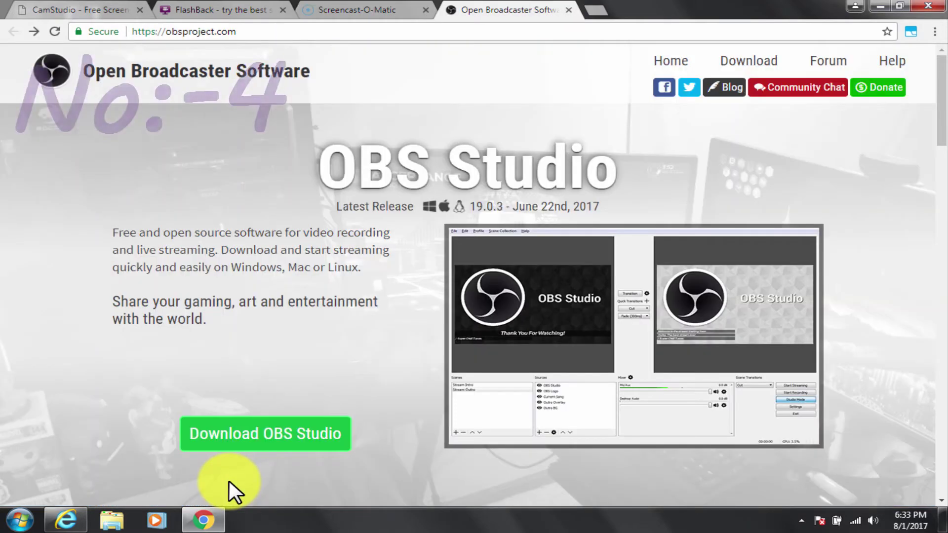
pyautogui.hotkey('ctrl', 'l')
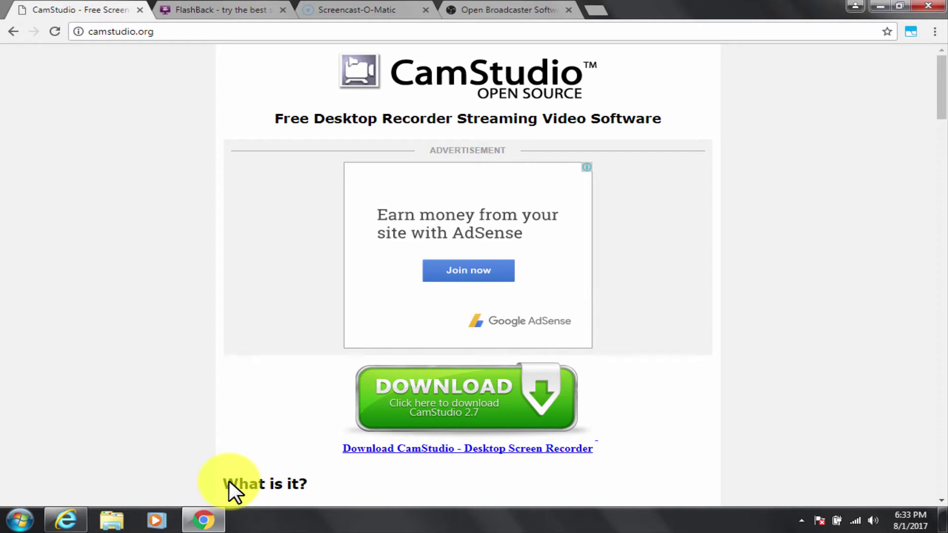
pyautogui.scroll(-5, 231, 489)
pyautogui.scroll(5, 232, 489)
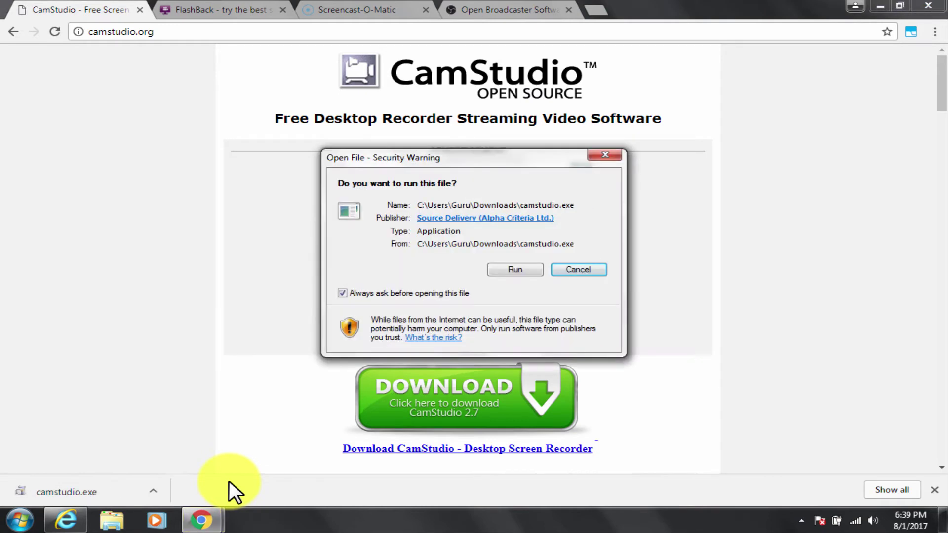
# Install CamStudio, accepting its license and declining the Bing and ByteFence offers.
pyautogui.press('Return')
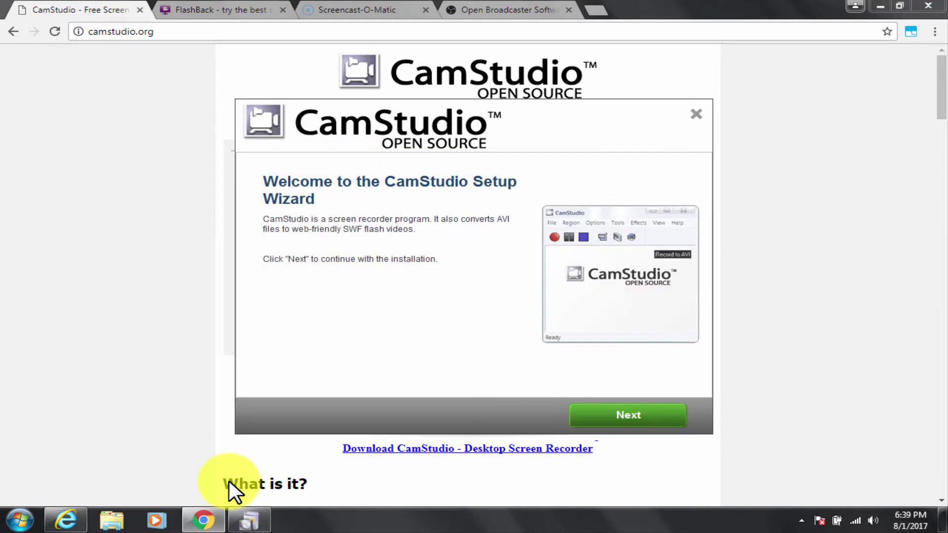
pyautogui.press('Return')
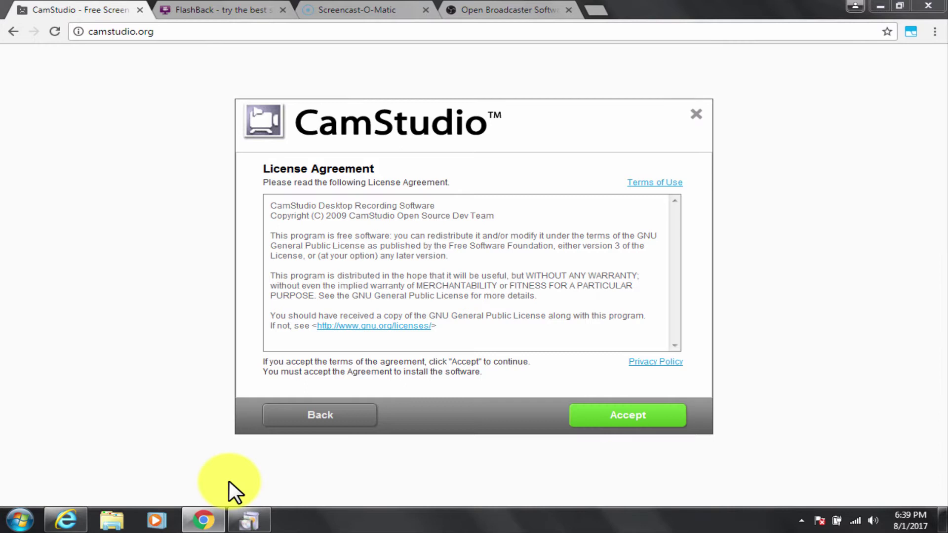
pyautogui.press('Return')
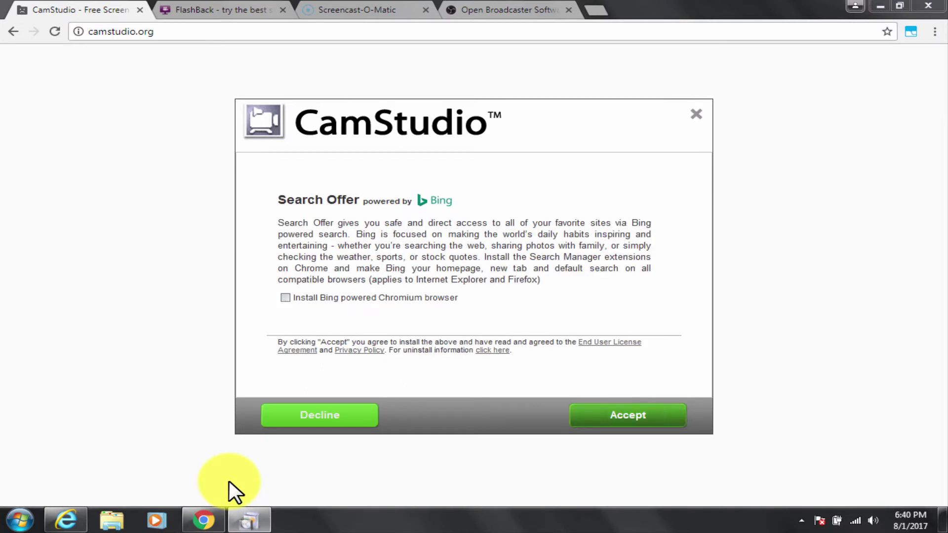
pyautogui.press('Return')
pyautogui.press('Return')
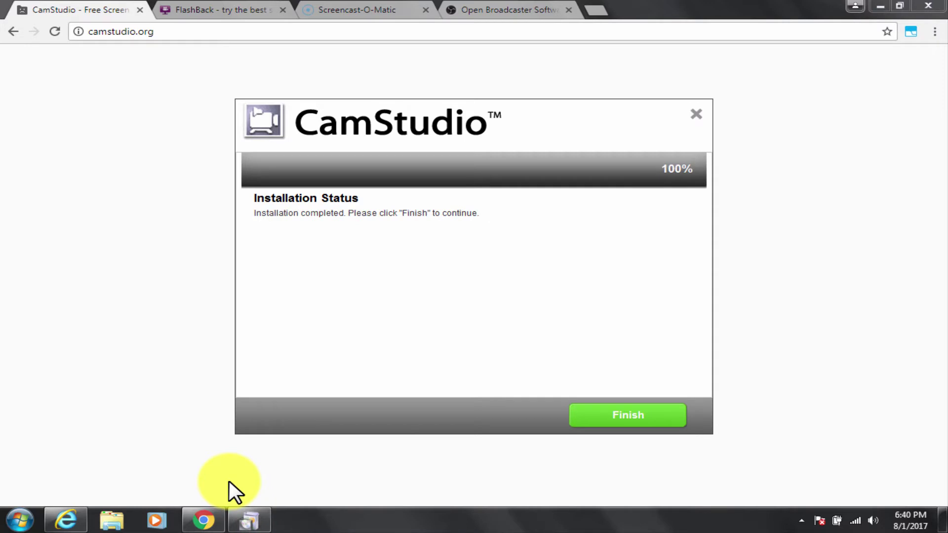
pyautogui.press('Return')
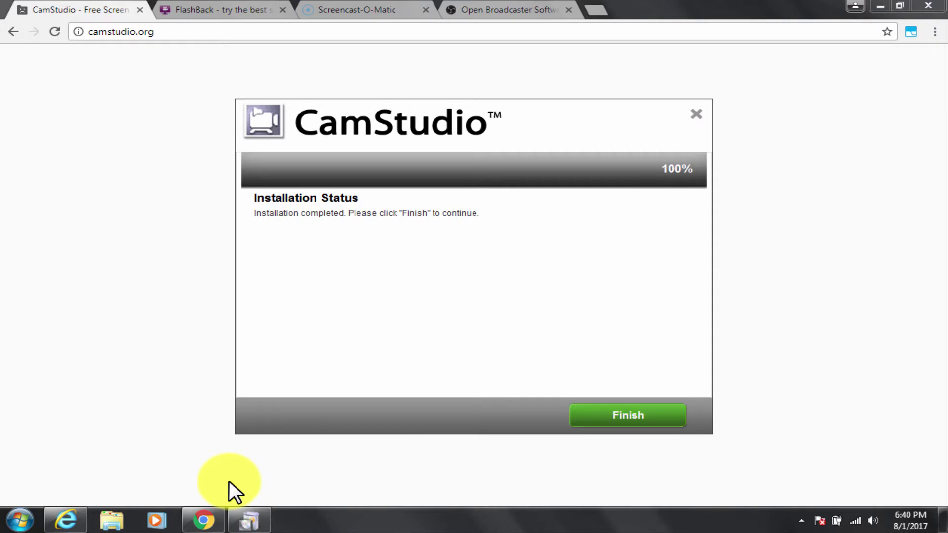
pyautogui.press('Return')
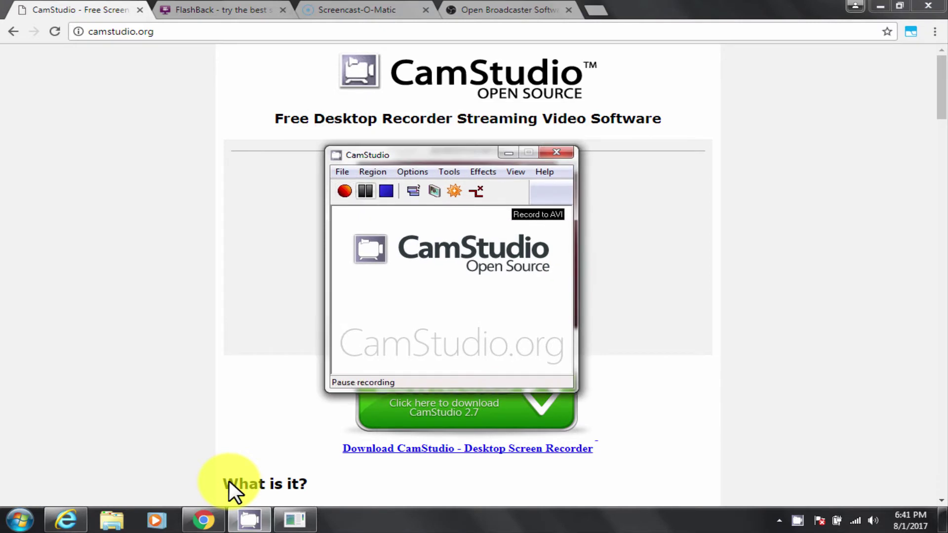
# Browse CamStudio's recording menus, close it, and move to the FlashBack website.
pyautogui.click(342, 172)
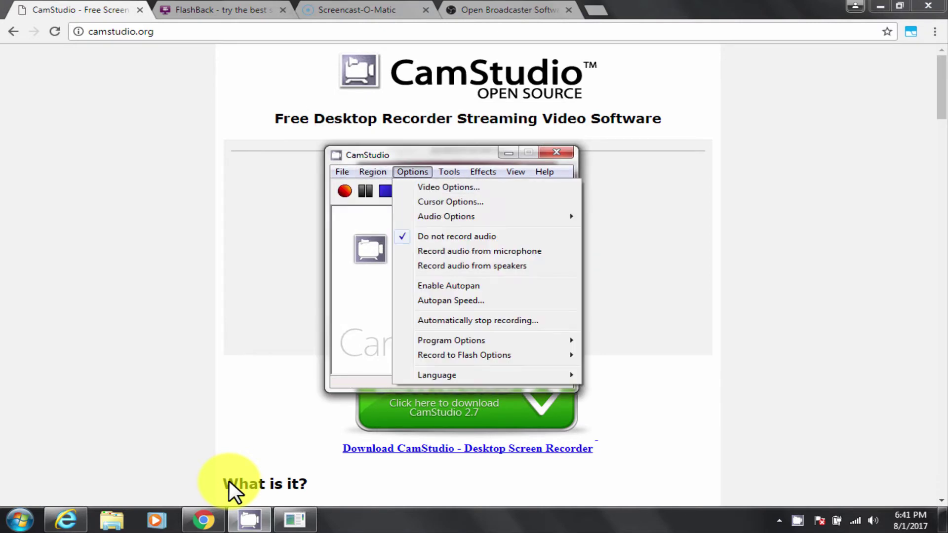
pyautogui.press('Right')
pyautogui.press('Right')
pyautogui.press('Right')
pyautogui.press('Right')
pyautogui.press('Escape')
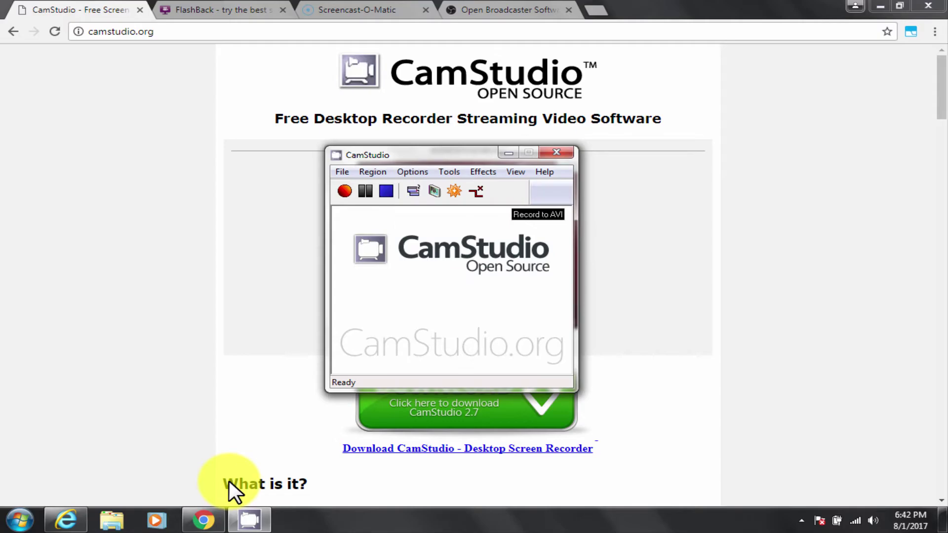
pyautogui.hotkey('alt', 'F4')
pyautogui.hotkey('ctrl', 'Tab')
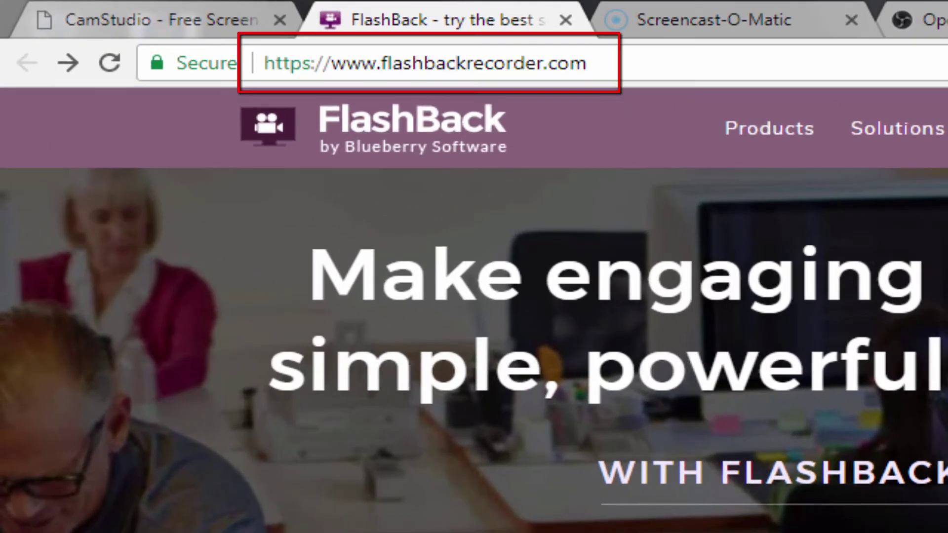
pyautogui.scroll(-5, 474, 350)
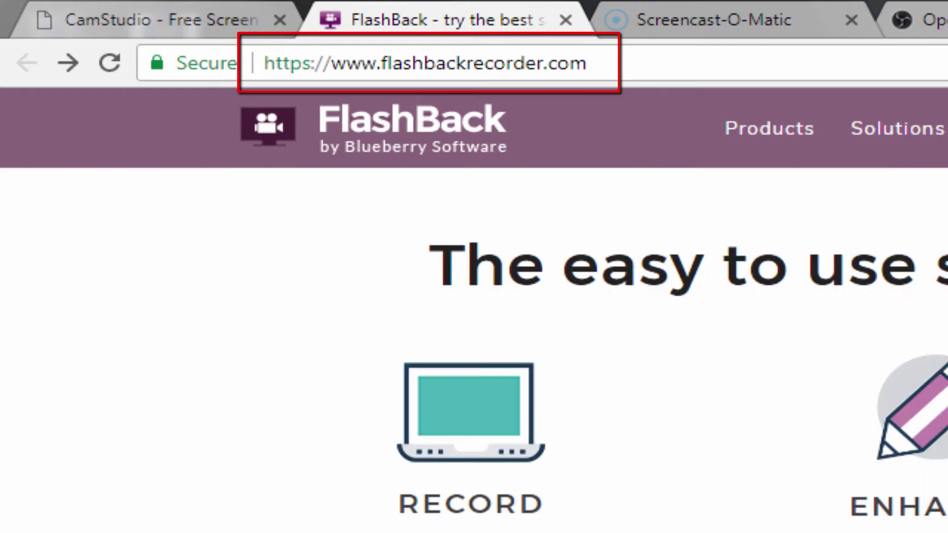
pyautogui.scroll(-5, 475, 350)
pyautogui.scroll(-5, 474, 350)
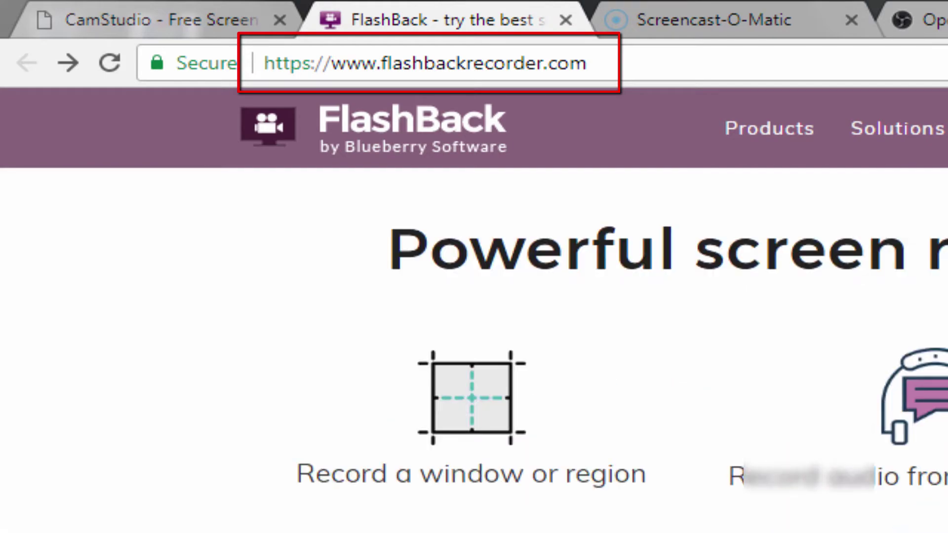
pyautogui.scroll(-5, 236, 485)
pyautogui.scroll(-5, 235, 485)
pyautogui.scroll(-5, 235, 485)
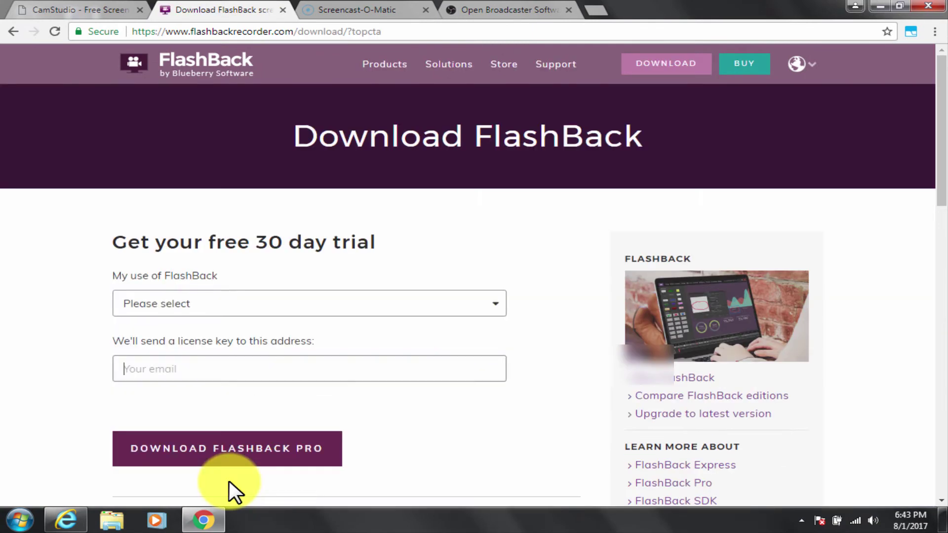
# Choose Home/hobby as the intended FlashBack use.
pyautogui.hotkey('shift', 'Tab')
pyautogui.hotkey('alt', 'Down')
pyautogui.press('Down')
pyautogui.press('Down')
pyautogui.press('Down')
pyautogui.press('Up')
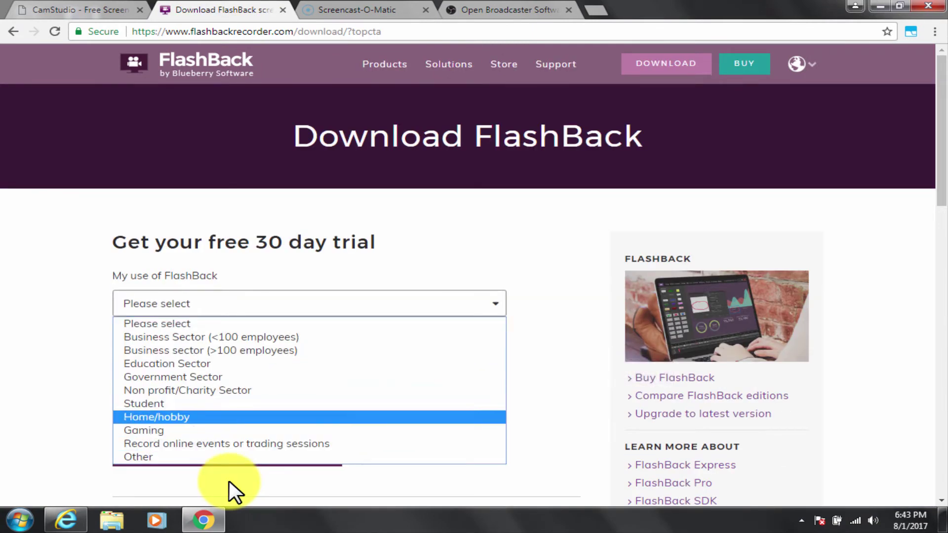
pyautogui.press('Up')
pyautogui.press('Up')
pyautogui.press('Up')
pyautogui.press('Down')
pyautogui.press('Down')
pyautogui.press('Down')
pyautogui.press('Up')
pyautogui.press('Up')
pyautogui.press('Up')
pyautogui.press('Return')
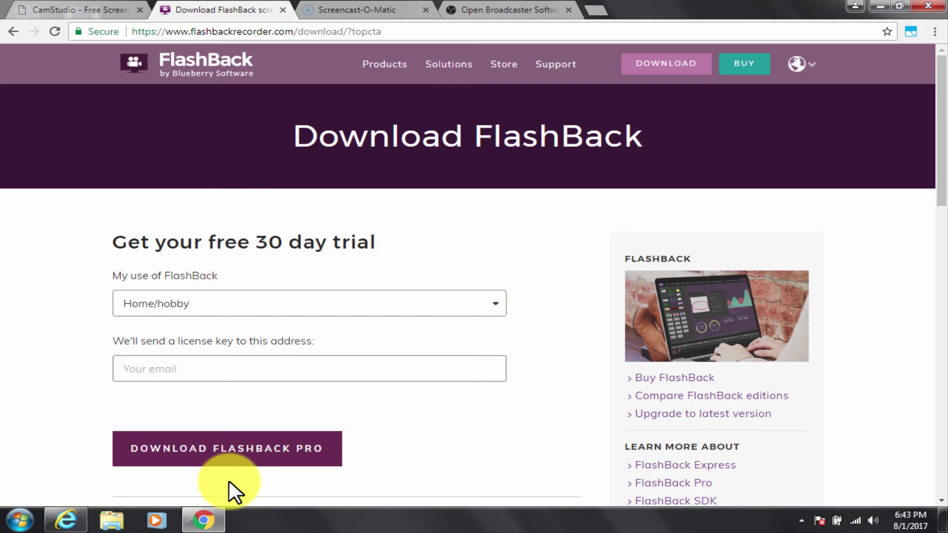
pyautogui.write('sa@xyz')
pyautogui.write('.com')
# Submit the trial form to download FlashBack Pro.
pyautogui.press('Tab')
pyautogui.hotkey('shift', 'Tab')
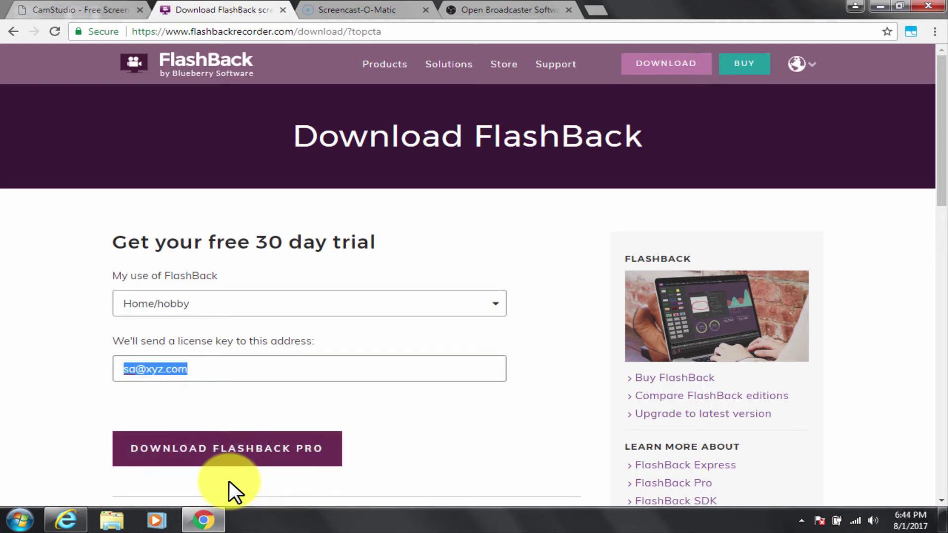
pyautogui.press('Return')
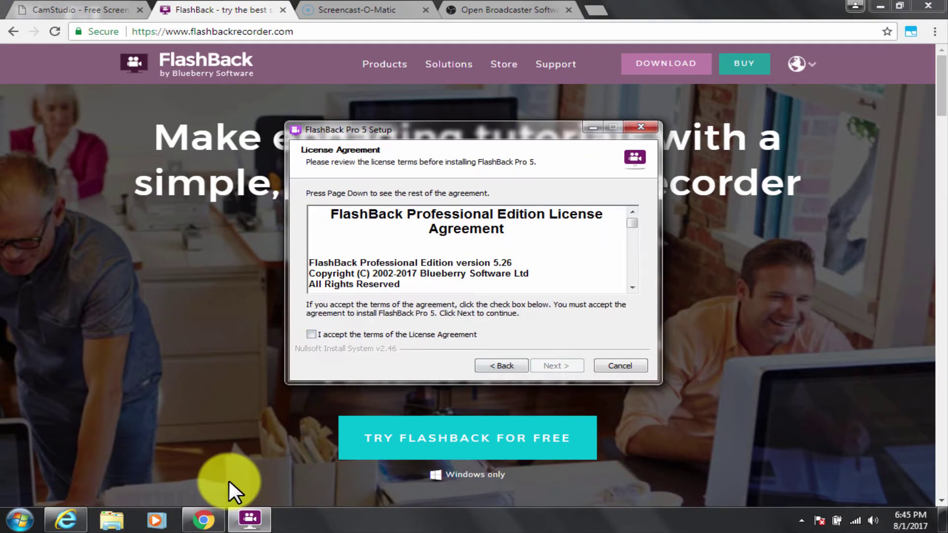
# Accept the FlashBack Pro 5 license and default Start Menu folder, then finish setup.
pyautogui.press('Return')
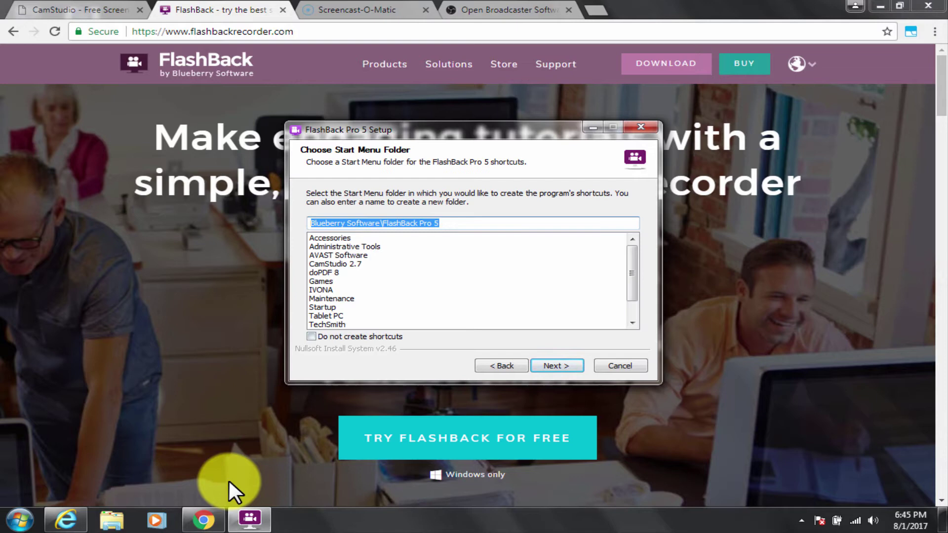
pyautogui.press('Return')
pyautogui.press('Return')
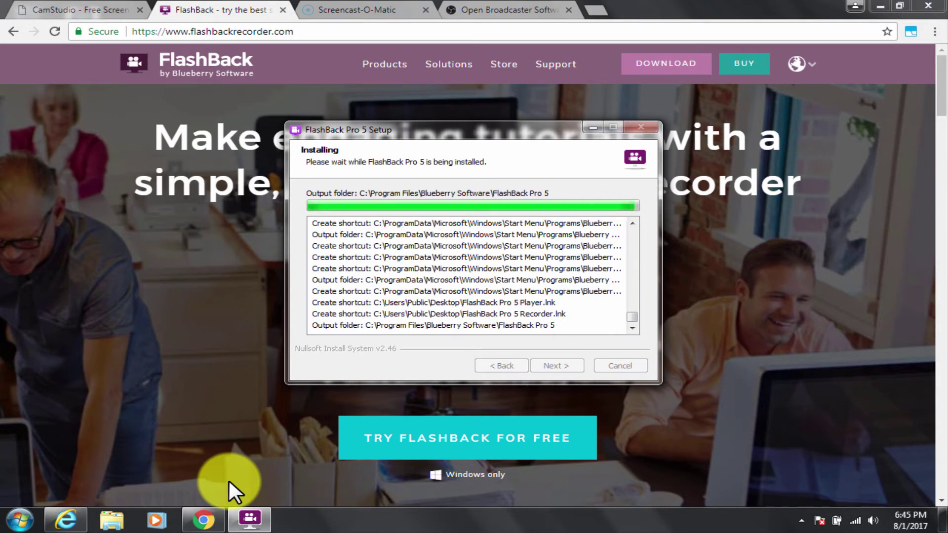
pyautogui.press('Return')
pyautogui.scroll(-5, 229, 489)
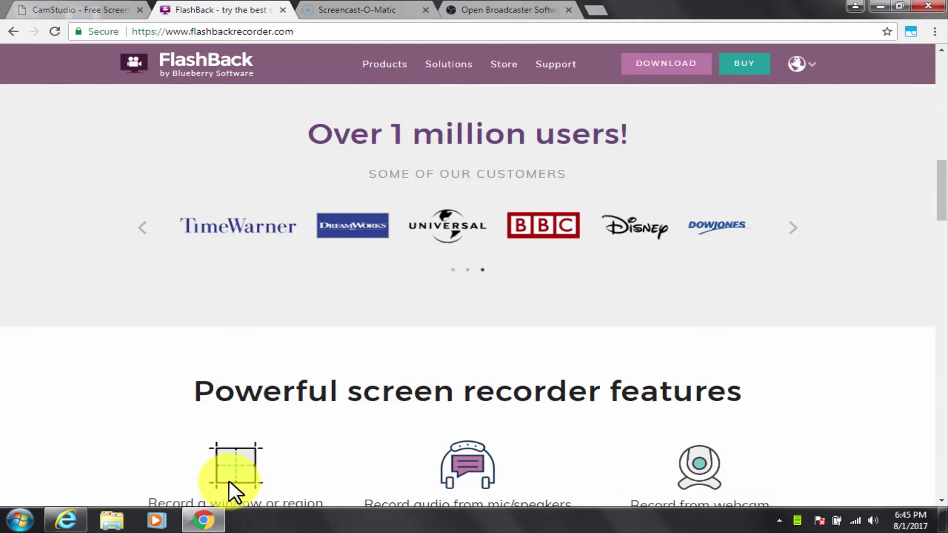
pyautogui.scroll(-5, 230, 490)
pyautogui.scroll(-5, 230, 489)
pyautogui.scroll(10, 230, 489)
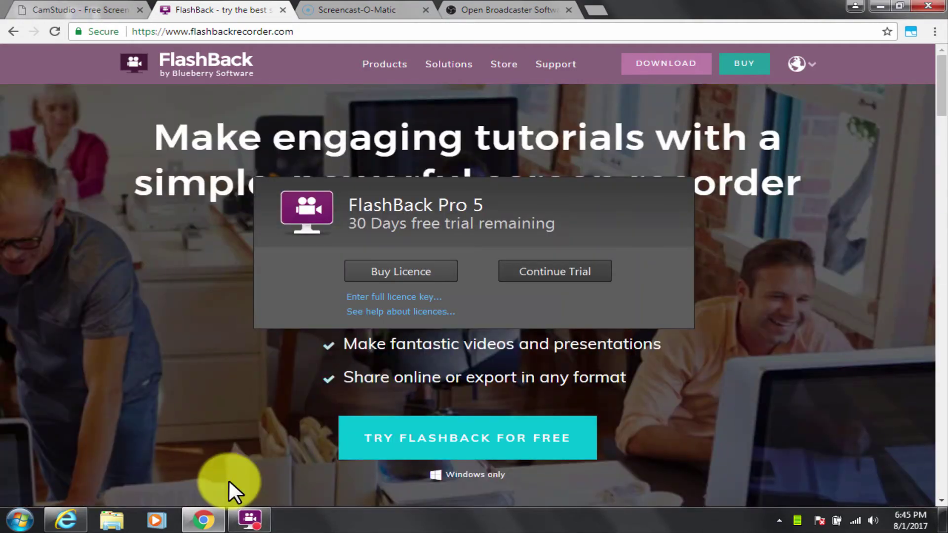
# Dismiss the licence key entry to continue the trial, then go to Screencast-O-Matic.
pyautogui.press('Return')
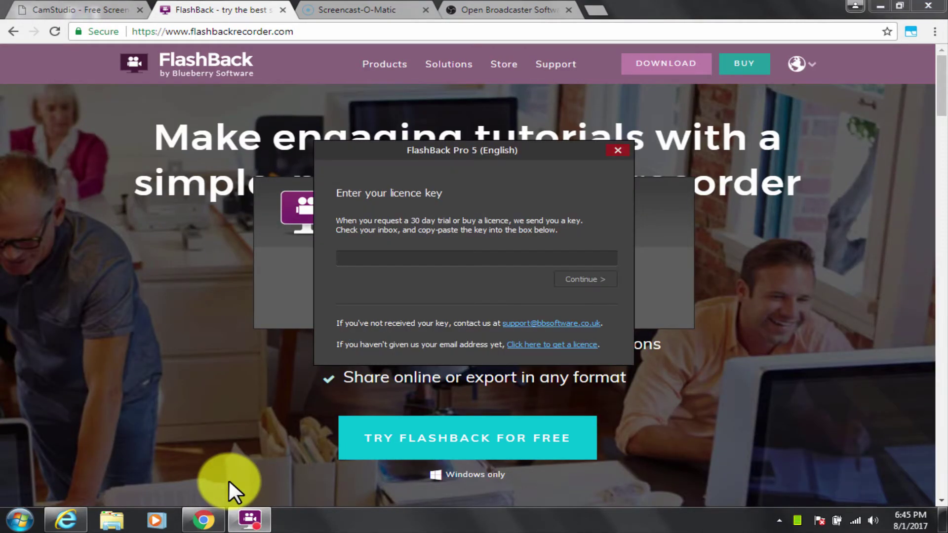
pyautogui.press('Escape')
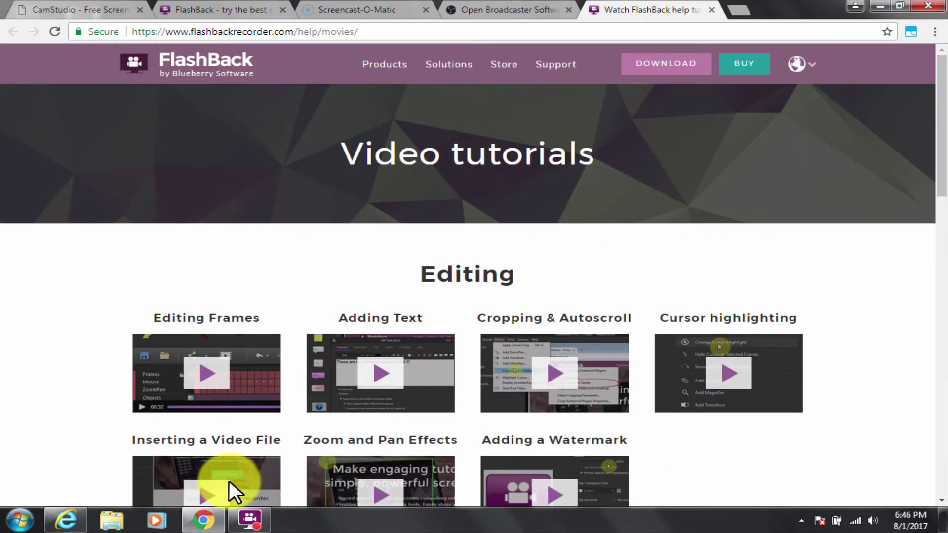
pyautogui.hotkey('alt', 'Tab')
pyautogui.hotkey('alt', 'Tab')
pyautogui.hotkey('ctrl', 'w')
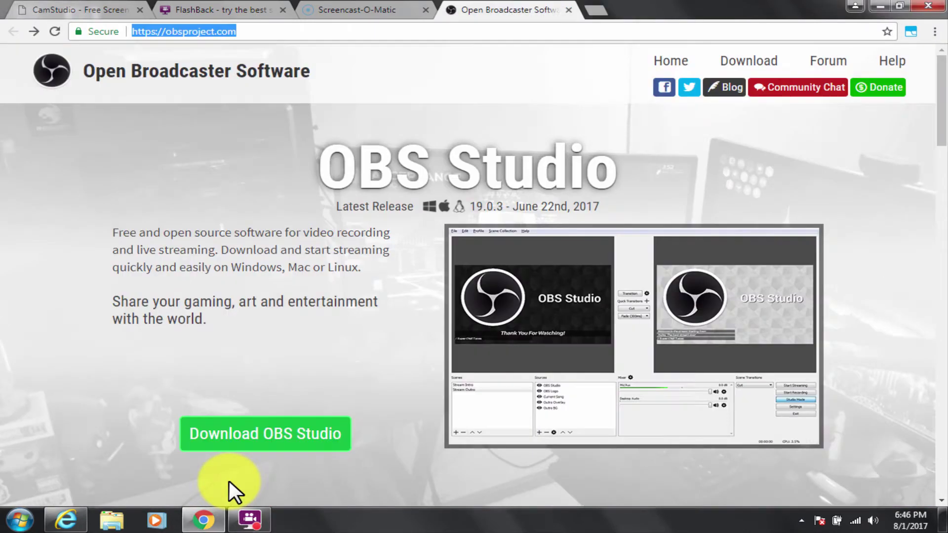
pyautogui.hotkey('ctrl', 'shift', 'Tab')
pyautogui.hotkey('ctrl', 'shift', 'Tab')
pyautogui.hotkey('alt', 'Tab')
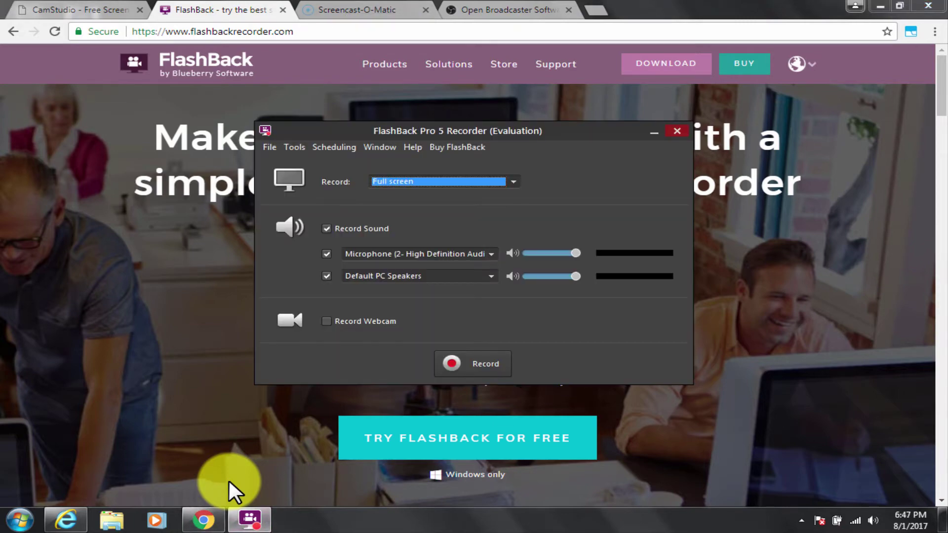
pyautogui.hotkey('ctrl', 'Tab')
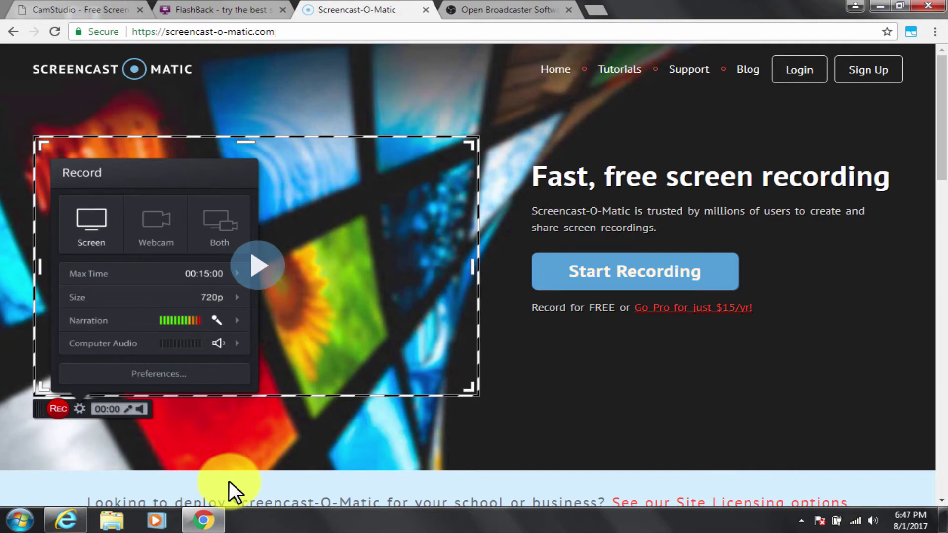
pyautogui.scroll(-5, 229, 481)
pyautogui.scroll(-3, 229, 481)
pyautogui.scroll(-3, 229, 481)
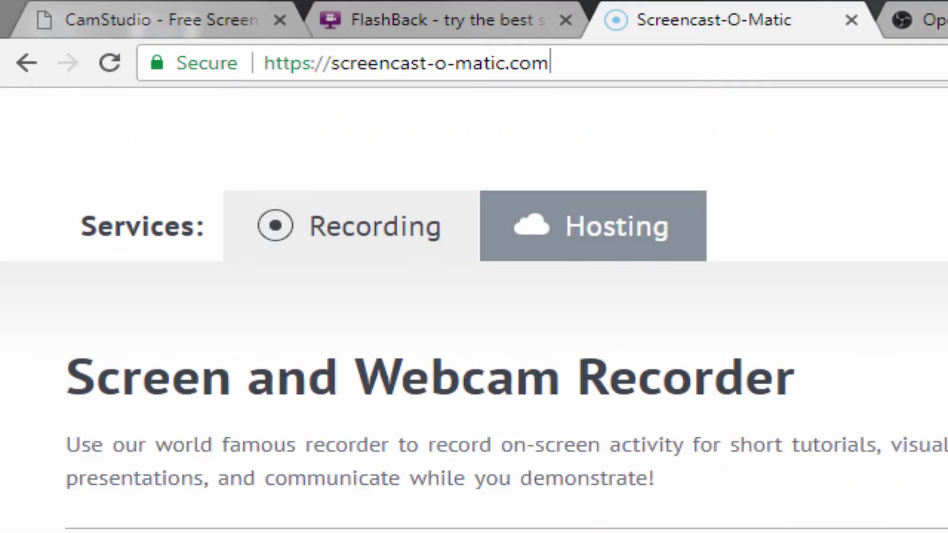
pyautogui.scroll(-3, 475, 311)
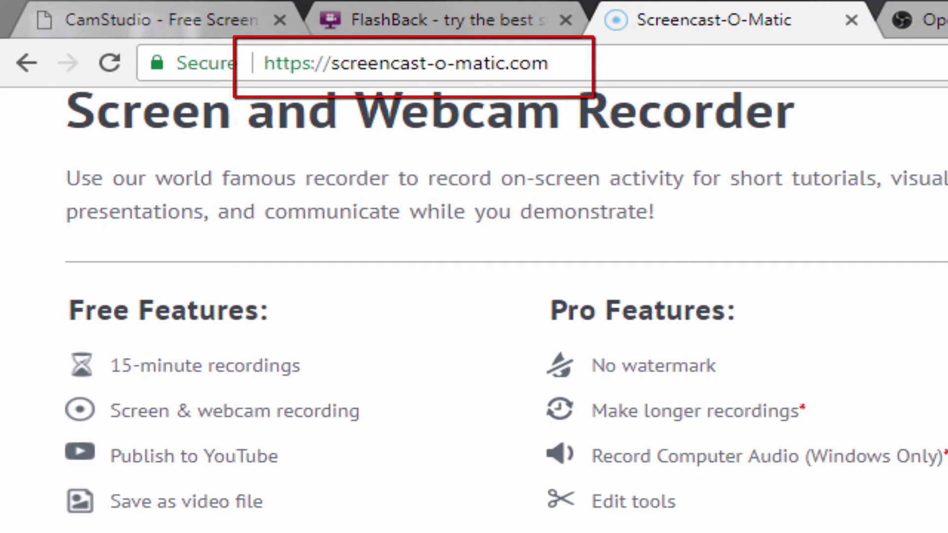
pyautogui.scroll(-2, 474, 311)
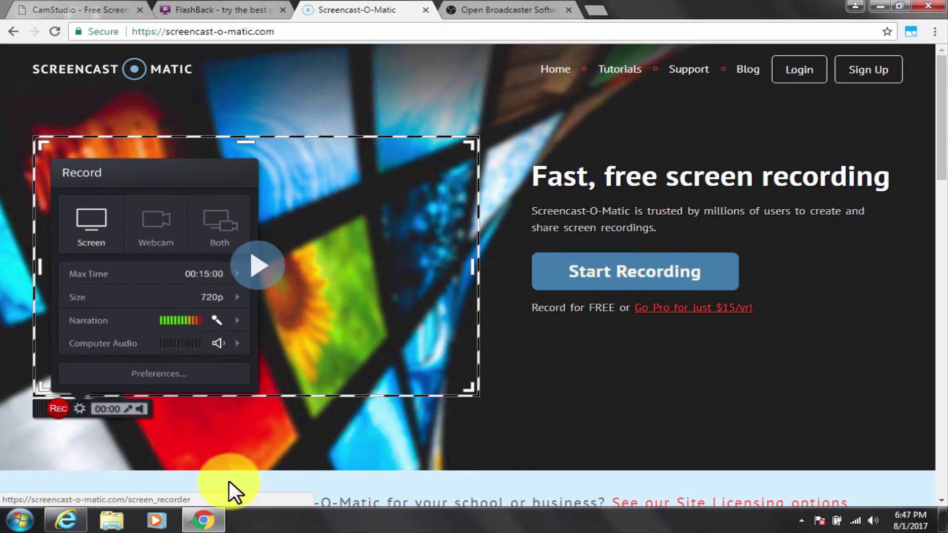
pyautogui.click(635, 271)
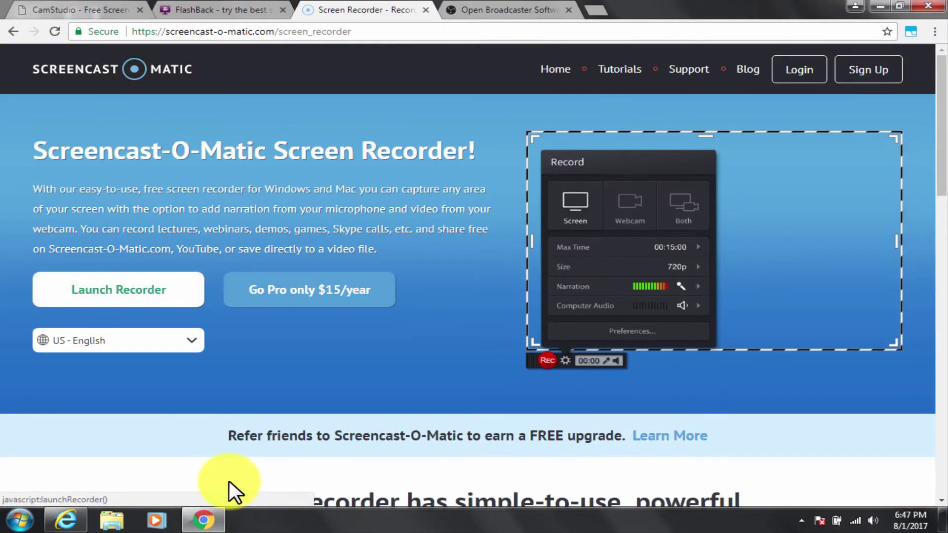
# Download the Screencast-O-Matic recorder launcher and run it despite the security warning.
pyautogui.click(118, 290)
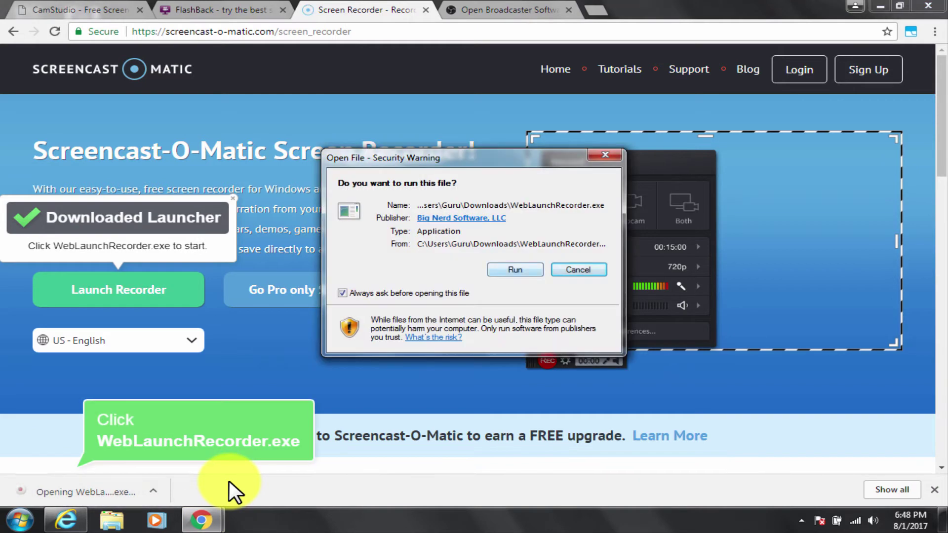
pyautogui.press('Return')
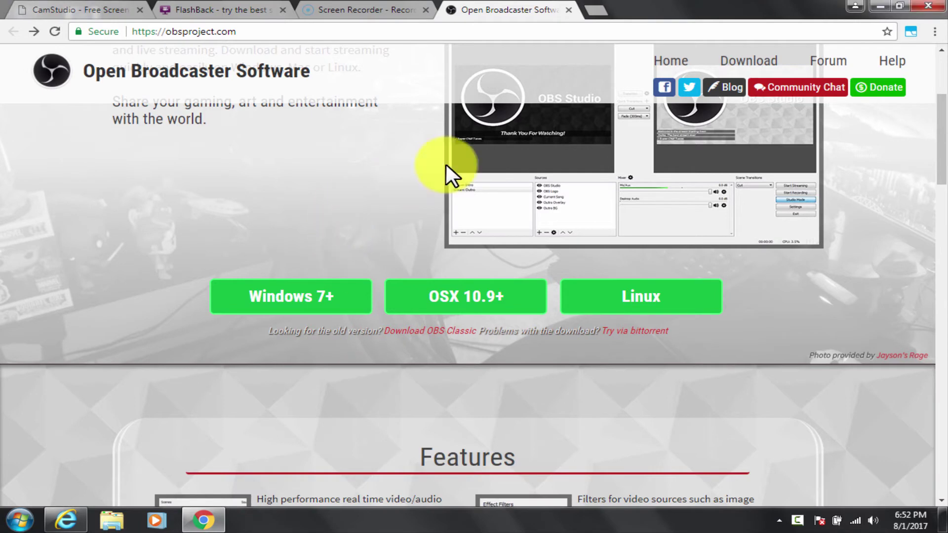
# Fetch DirectX from Microsoft, accept its license, skip the Bing Bar offer, and install it.
pyautogui.click(572, 369)
pyautogui.click(539, 304)
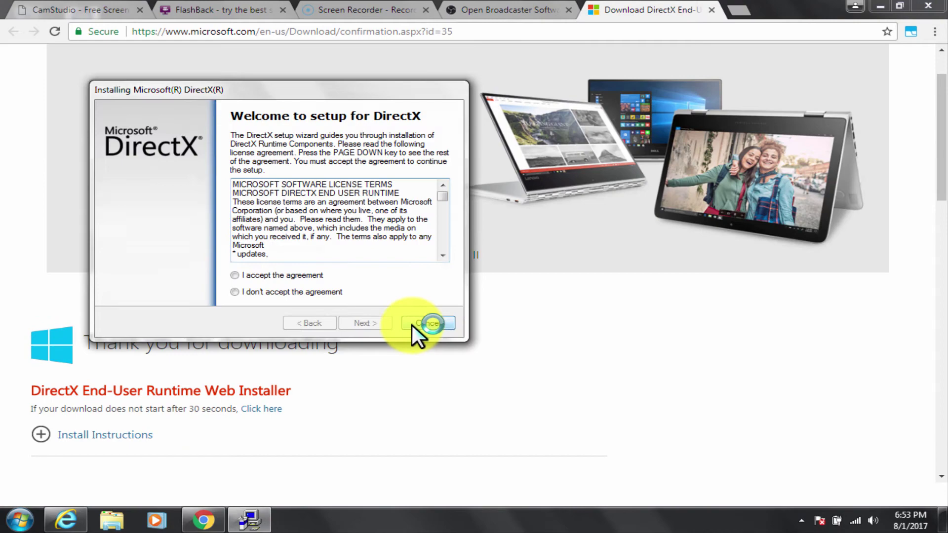
pyautogui.click(270, 274)
pyautogui.click(368, 324)
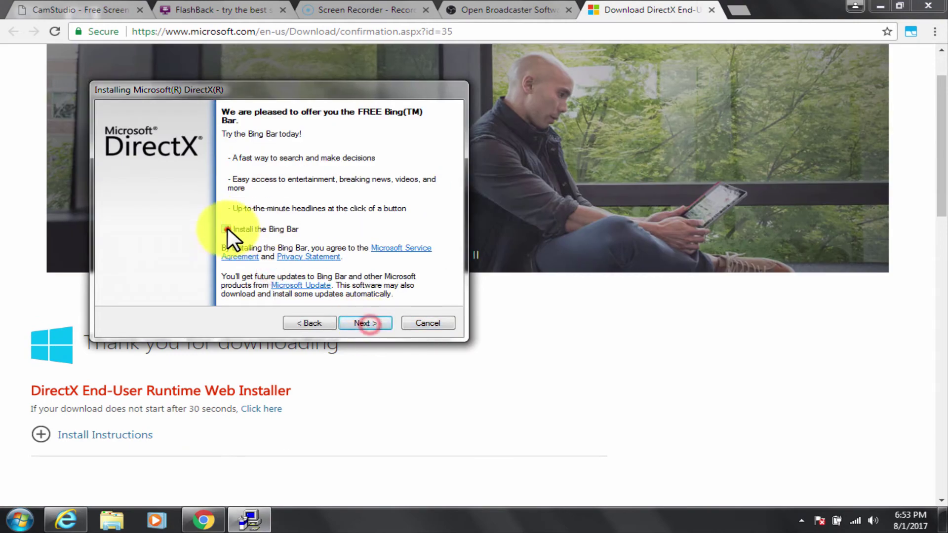
pyautogui.click(230, 229)
pyautogui.click(380, 324)
pyautogui.click(692, 37)
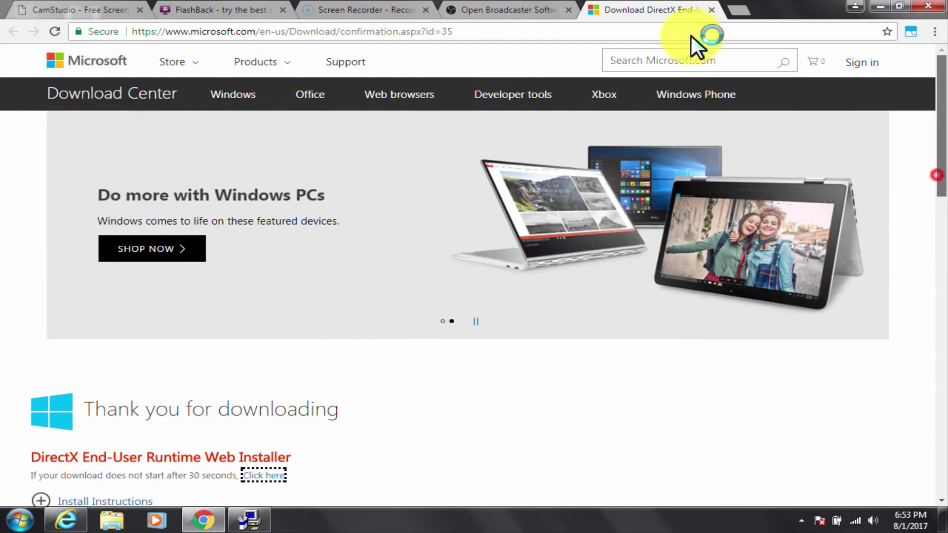
pyautogui.click(511, 10)
pyautogui.click(249, 521)
pyautogui.click(369, 324)
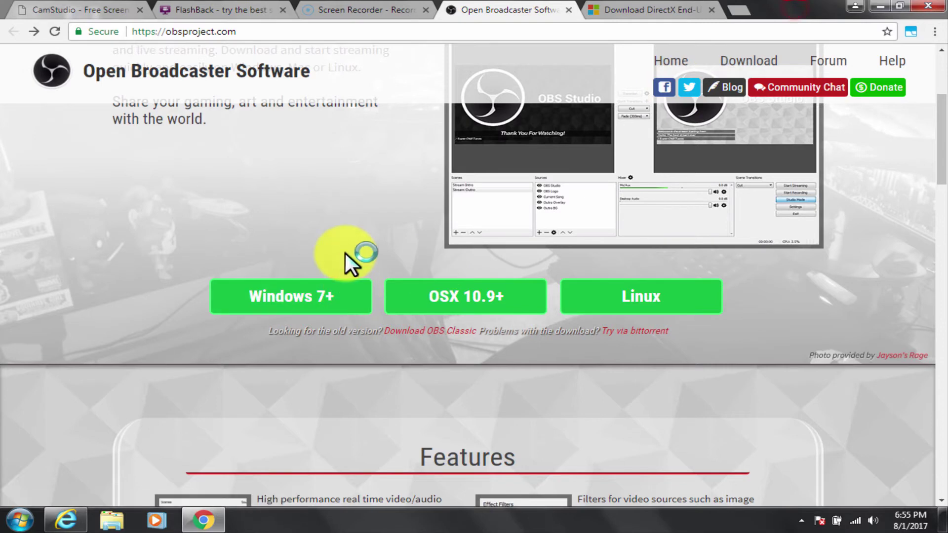
# Install OBS Studio 19.0.3 to the default folder, launch it, and accept its license.
pyautogui.click(559, 365)
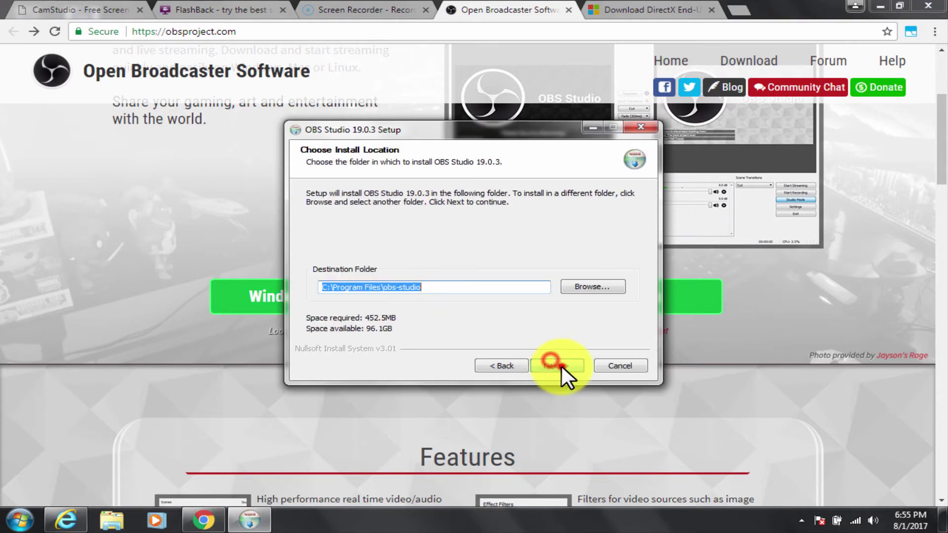
pyautogui.click(559, 365)
pyautogui.click(560, 366)
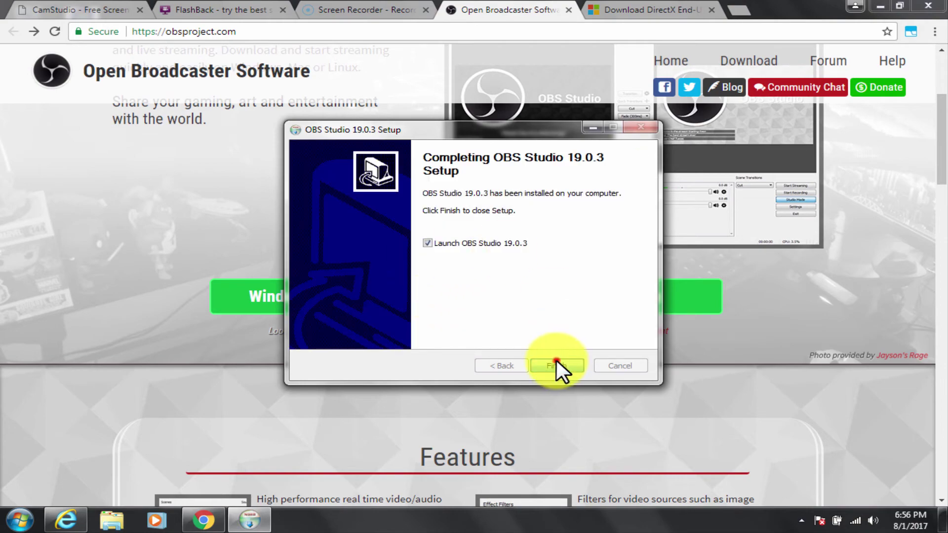
pyautogui.click(556, 361)
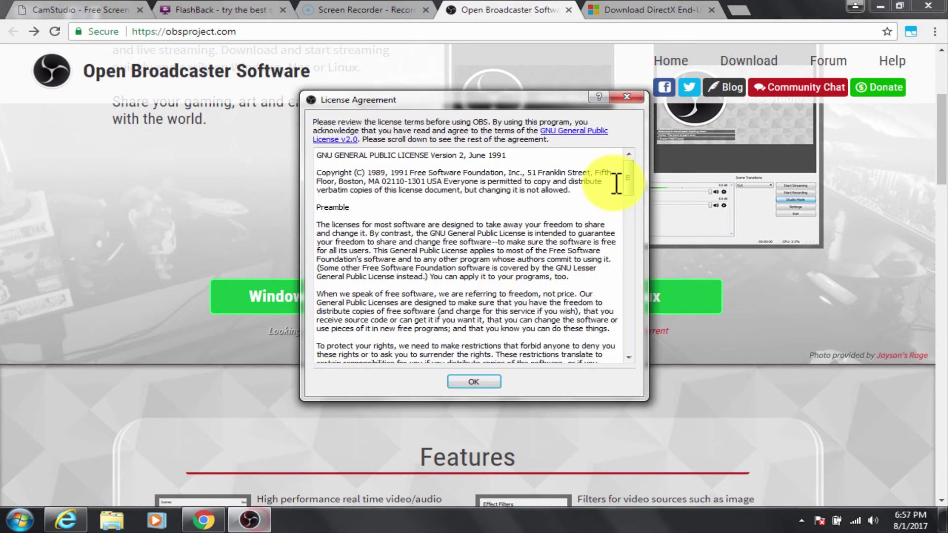
pyautogui.moveTo(627, 180); pyautogui.dragTo(627, 344)
pyautogui.click(478, 382)
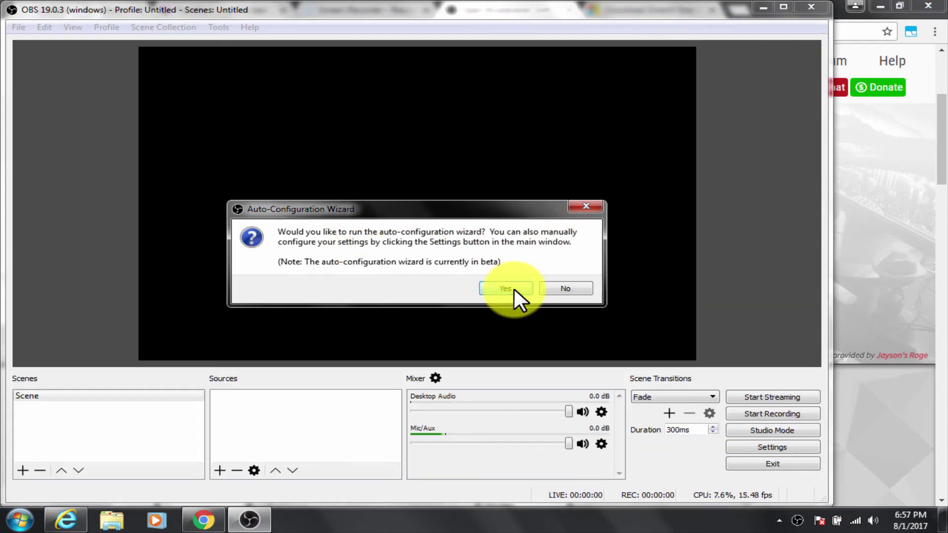
# Run the auto-configuration wizard optimized just for recording and apply its recommended settings.
pyautogui.click(513, 289)
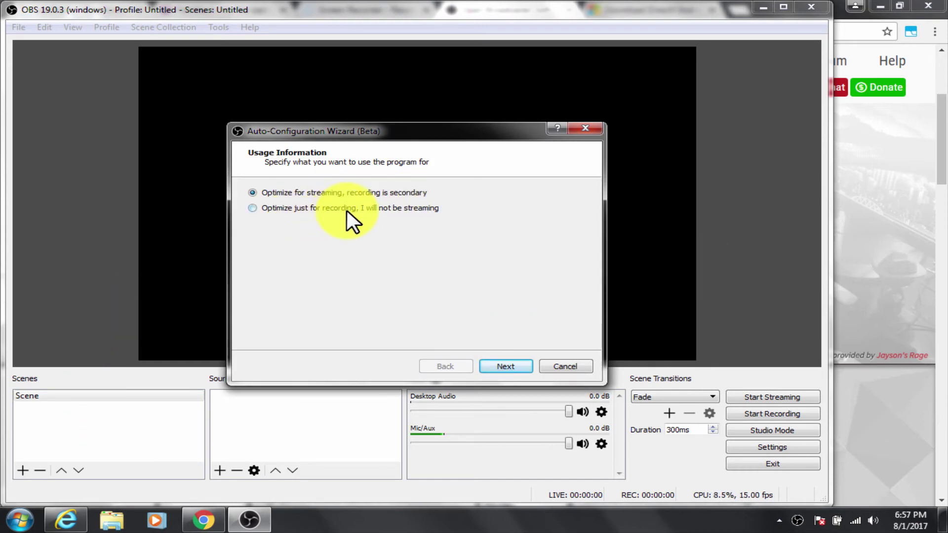
pyautogui.click(388, 210)
pyautogui.click(506, 366)
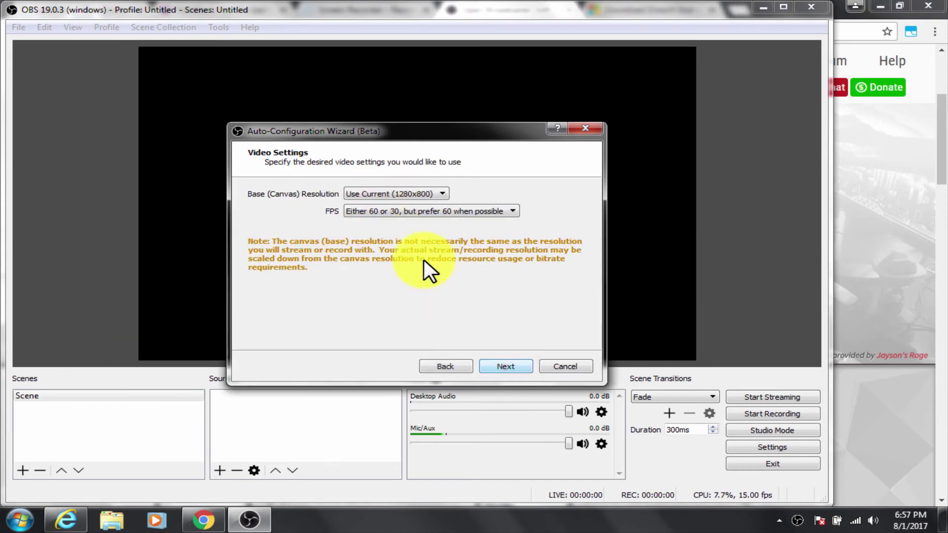
pyautogui.click(506, 366)
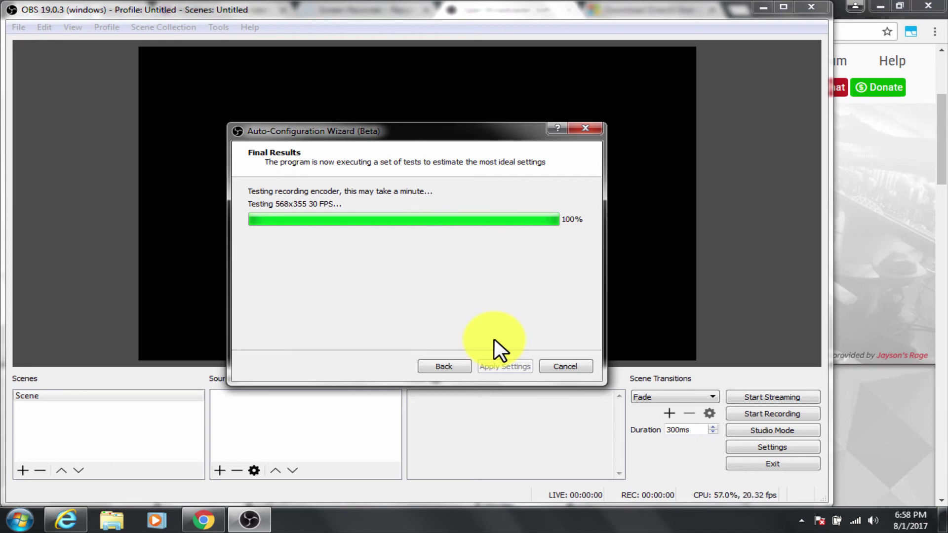
pyautogui.click(504, 366)
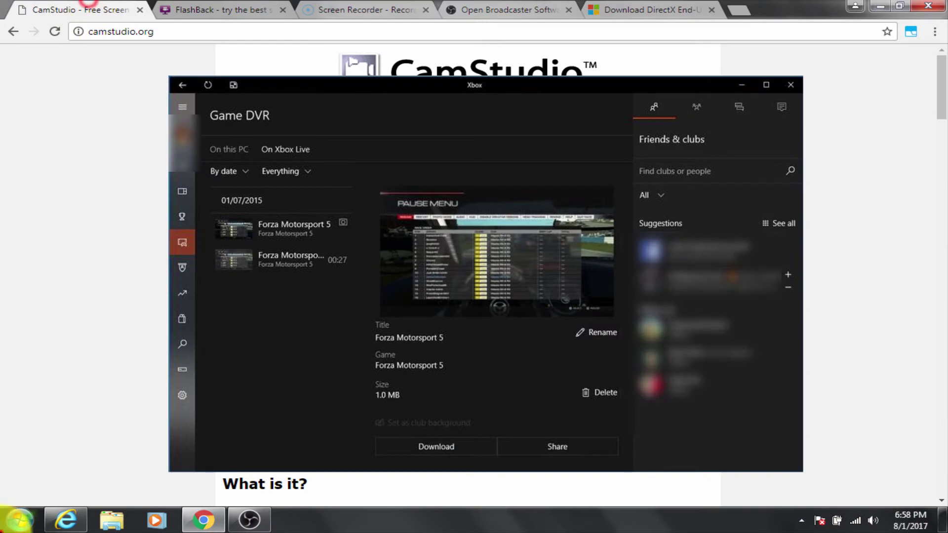
pyautogui.click(18, 520)
pyautogui.write('camstudio')
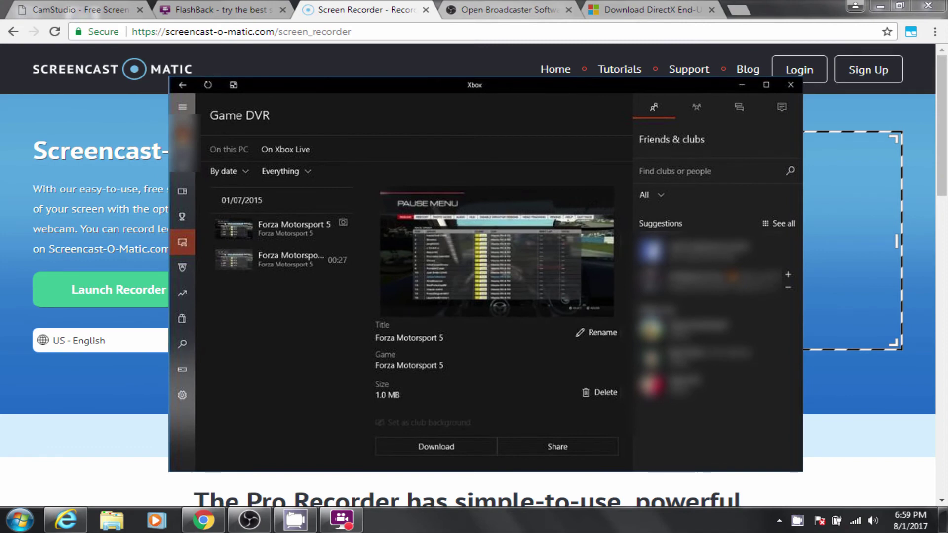
# Bring up Screencast-O-Matic's capture frame, CamStudio and OBS Studio from the taskbar.
pyautogui.click(490, 10)
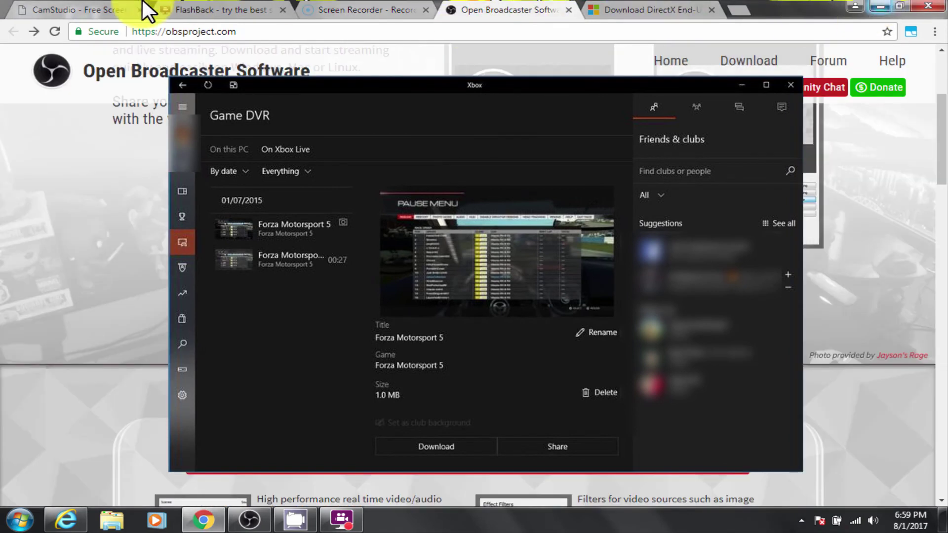
pyautogui.click(222, 9)
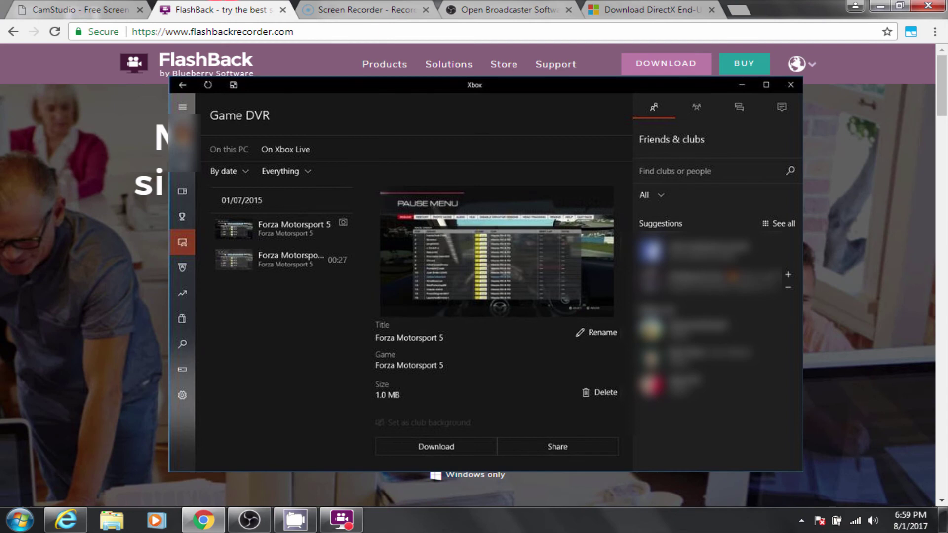
pyautogui.click(353, 528)
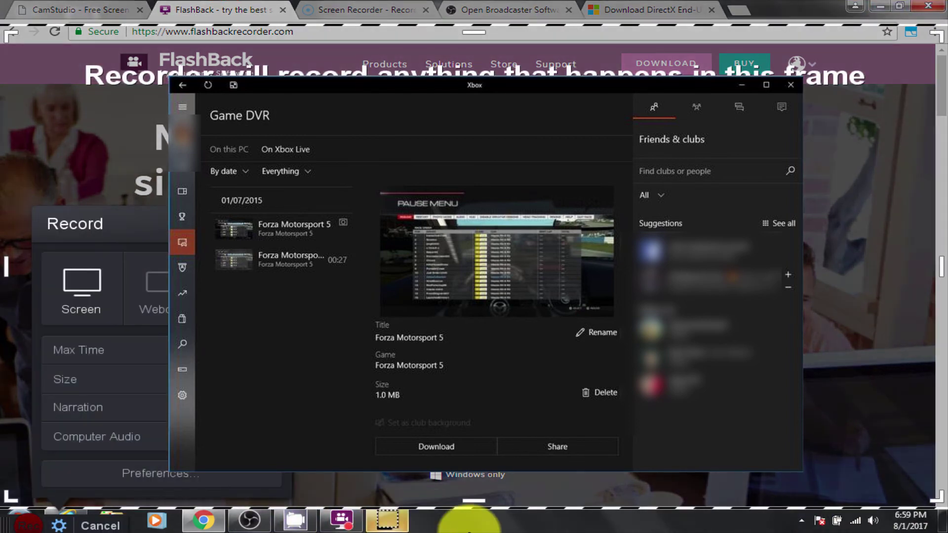
pyautogui.moveTo(249, 520)
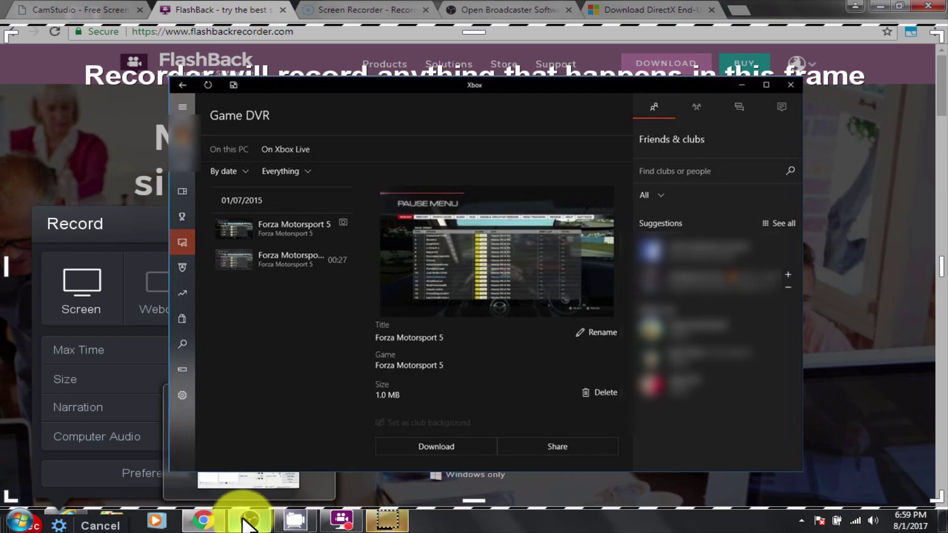
pyautogui.click(295, 521)
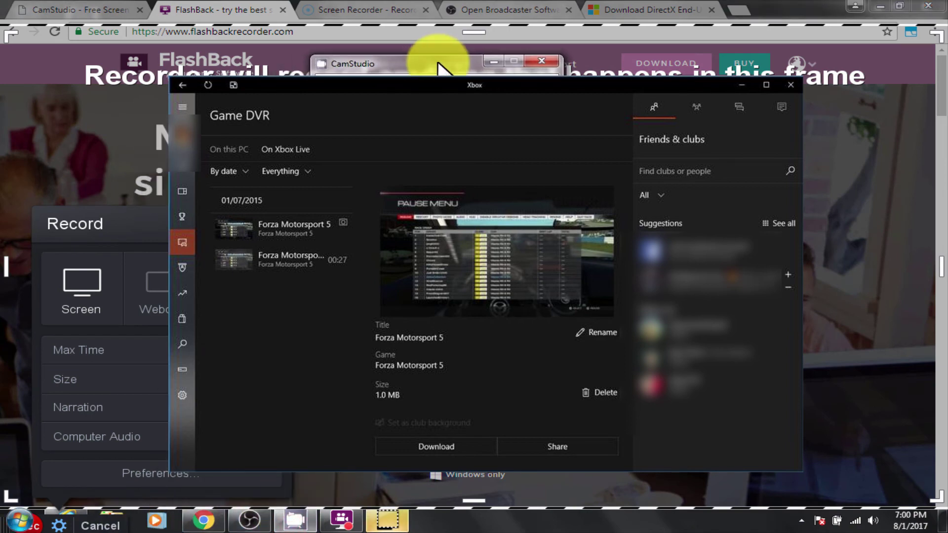
pyautogui.click(249, 521)
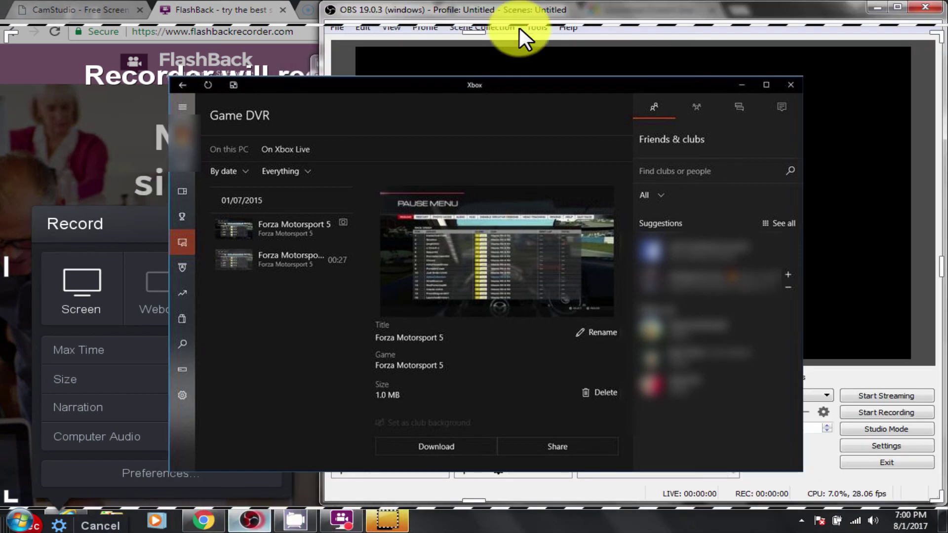
# Open the FlashBack Pro 5 welcome window and arrange it alongside OBS Studio.
pyautogui.moveTo(523, 30)
pyautogui.mouseDown()
pyautogui.moveTo(522, 215)
pyautogui.moveTo(522, 130)
pyautogui.mouseUp()
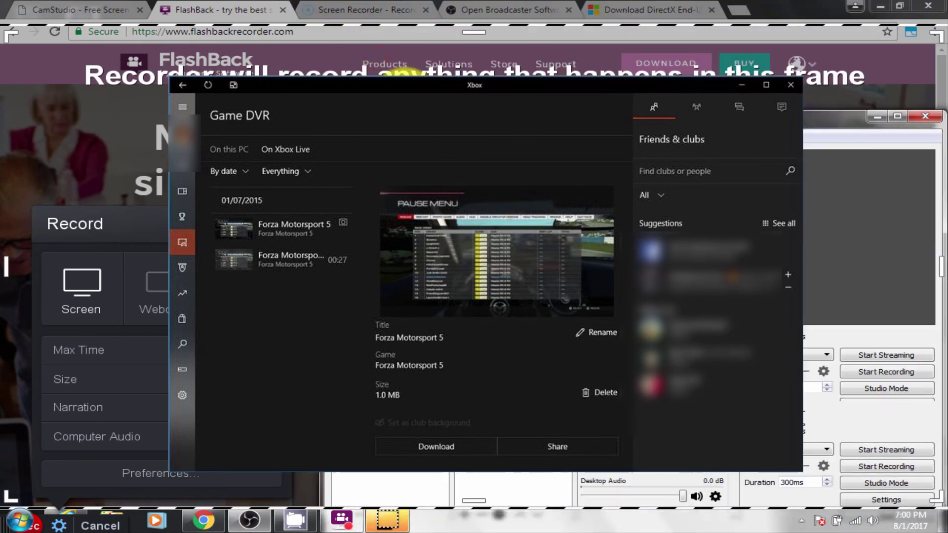
pyautogui.moveTo(401, 72)
pyautogui.mouseDown()
pyautogui.moveTo(317, 71)
pyautogui.moveTo(409, 63)
pyautogui.mouseUp()
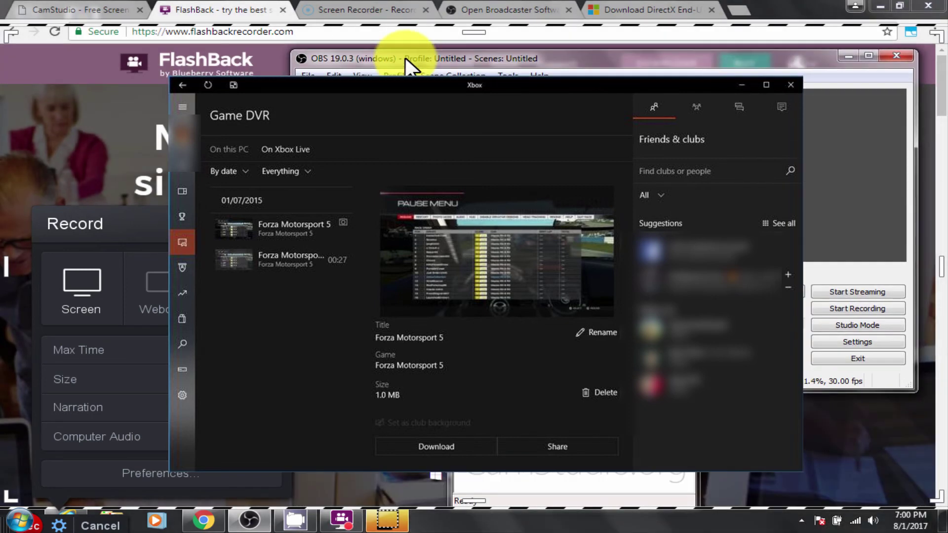
pyautogui.click(341, 518)
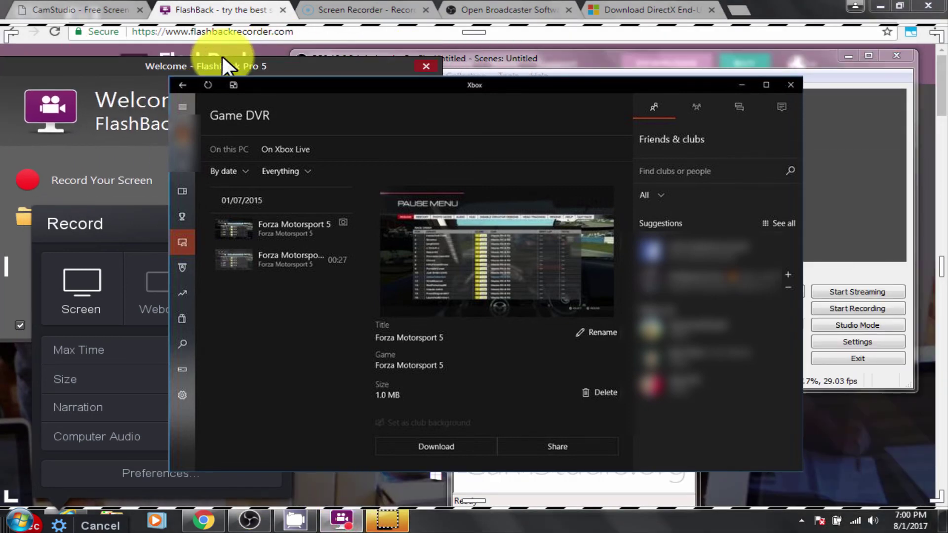
pyautogui.moveTo(226, 65); pyautogui.dragTo(236, 60)
pyautogui.moveTo(319, 58); pyautogui.dragTo(330, 94)
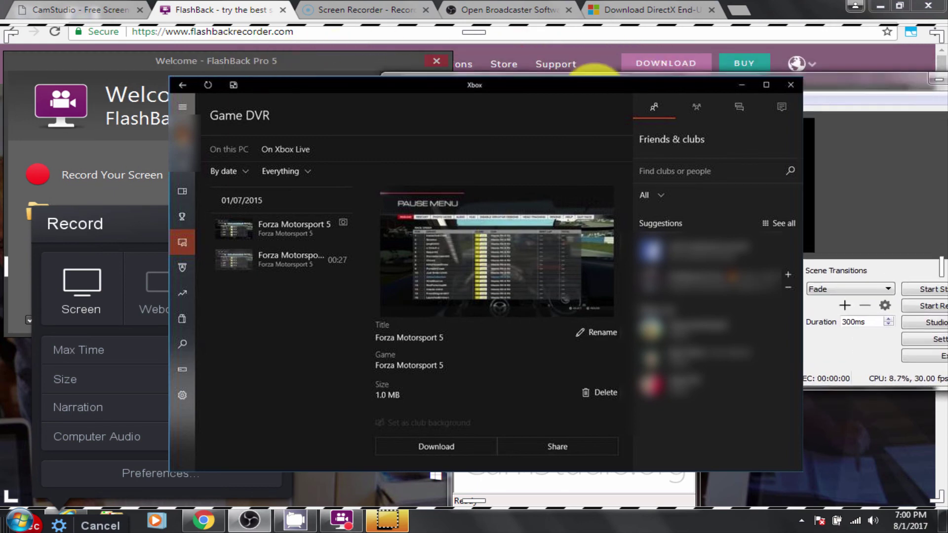
pyautogui.moveTo(589, 73); pyautogui.dragTo(585, 172)
pyautogui.moveTo(361, 52)
pyautogui.mouseDown()
pyautogui.moveTo(368, 21)
pyautogui.moveTo(367, 44)
pyautogui.moveTo(770, 52)
pyautogui.moveTo(862, 41)
pyautogui.mouseUp()
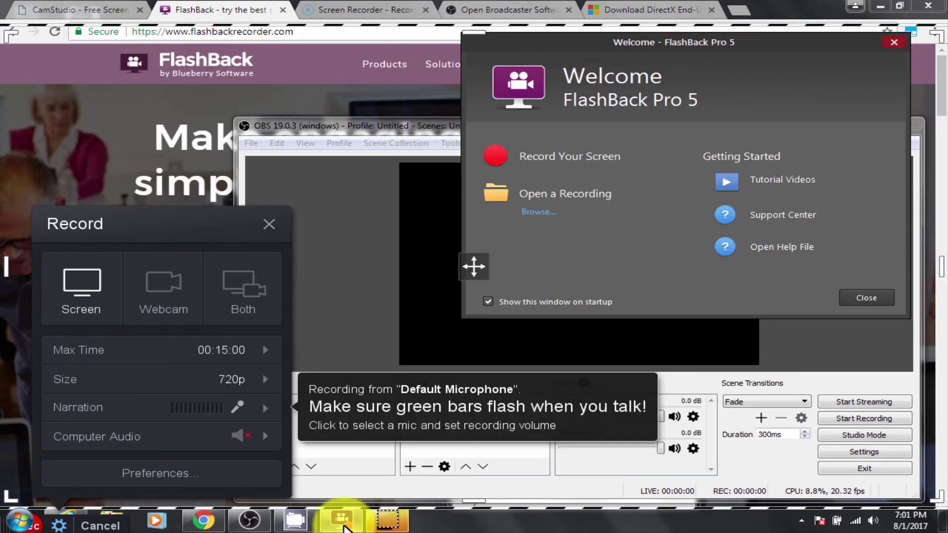
# Drag the CamStudio and OBS Studio windows into place beside the FlashBack welcome window.
pyautogui.click(295, 519)
pyautogui.moveTo(568, 270); pyautogui.dragTo(352, 10)
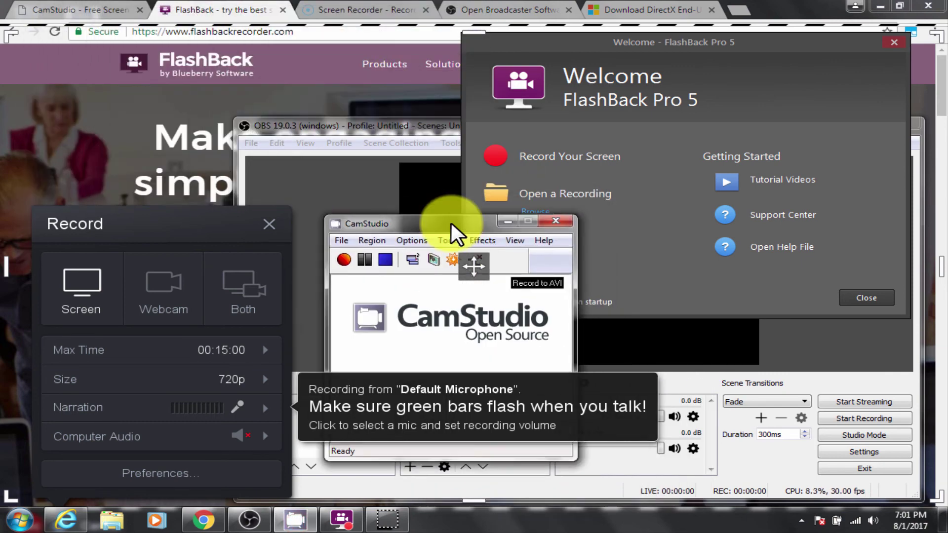
pyautogui.moveTo(352, 10)
pyautogui.mouseDown()
pyautogui.moveTo(400, 108)
pyautogui.moveTo(500, 220)
pyautogui.mouseUp()
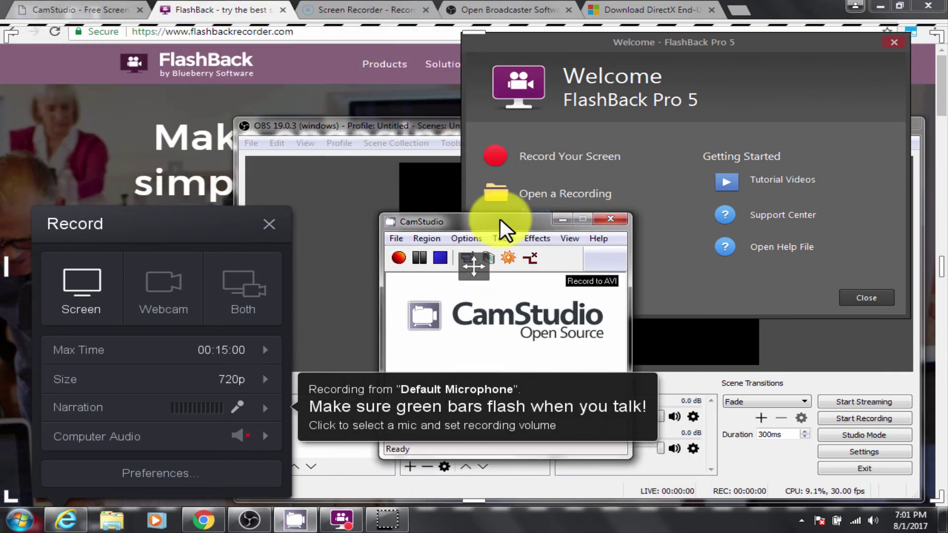
pyautogui.moveTo(451, 221); pyautogui.dragTo(384, 179)
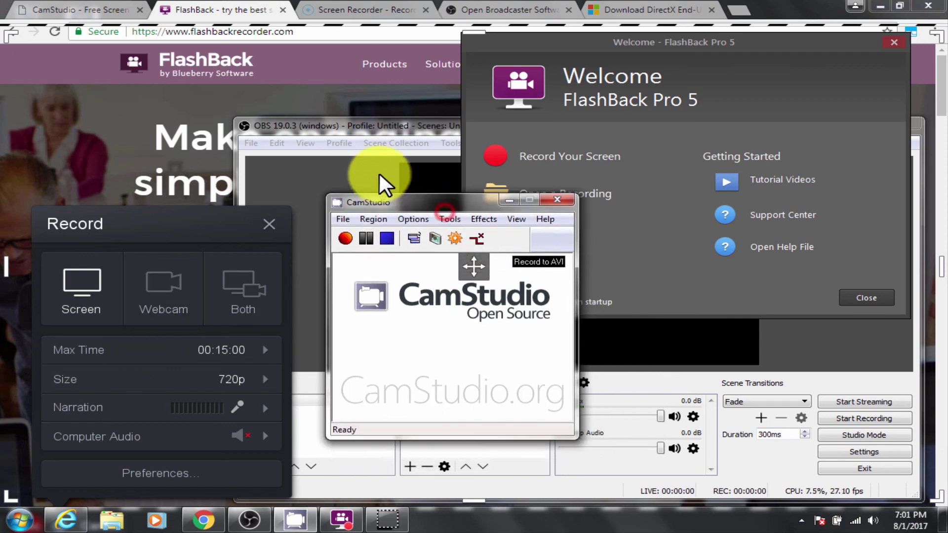
pyautogui.moveTo(344, 125)
pyautogui.mouseDown()
pyautogui.moveTo(165, 54)
pyautogui.moveTo(137, 84)
pyautogui.mouseUp()
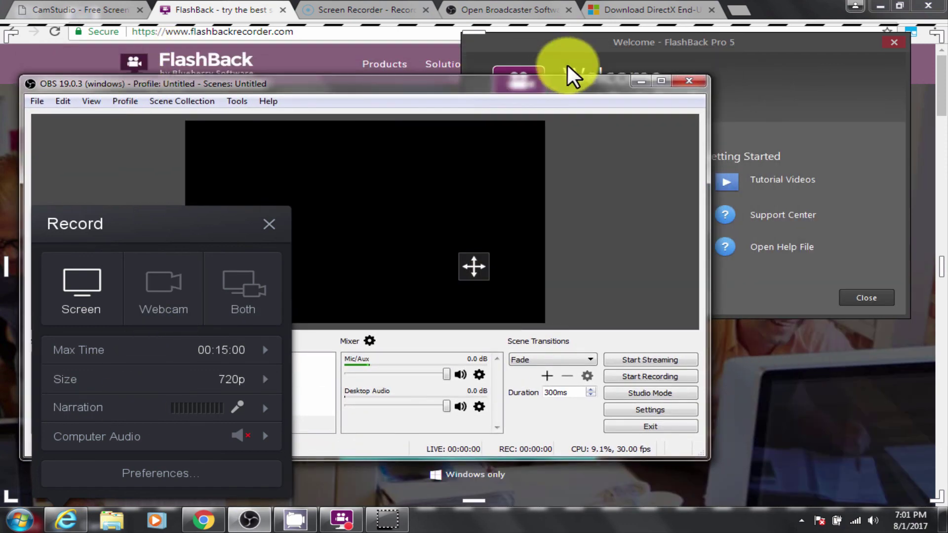
pyautogui.click(620, 75)
pyautogui.moveTo(313, 96)
pyautogui.mouseDown()
pyautogui.moveTo(401, 88)
pyautogui.moveTo(245, 102)
pyautogui.mouseUp()
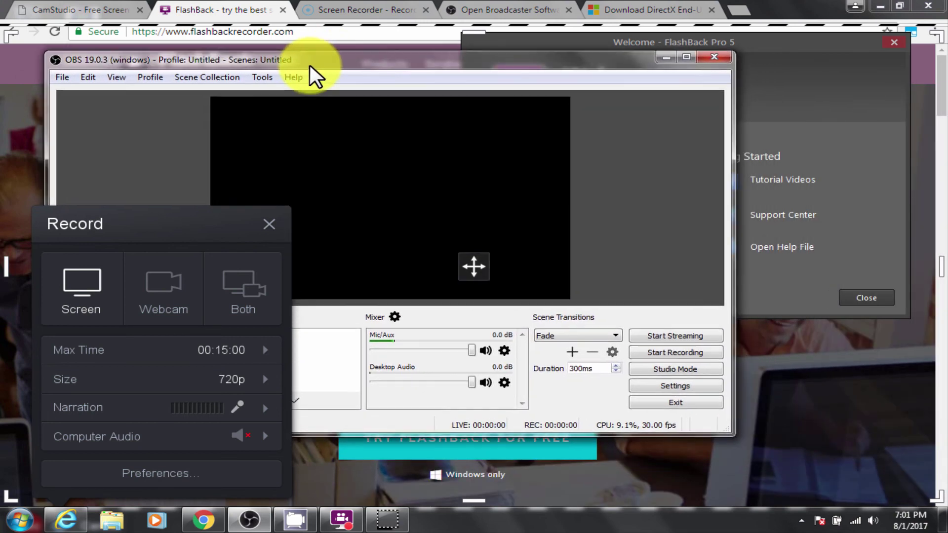
pyautogui.click(474, 41)
pyautogui.moveTo(481, 182)
pyautogui.mouseDown()
pyautogui.moveTo(642, 242)
pyautogui.moveTo(491, 222)
pyautogui.moveTo(364, 61)
pyautogui.mouseUp()
# Layer the Game DVR, OBS Studio, FlashBack and CamStudio windows so all are visible.
pyautogui.click(191, 94)
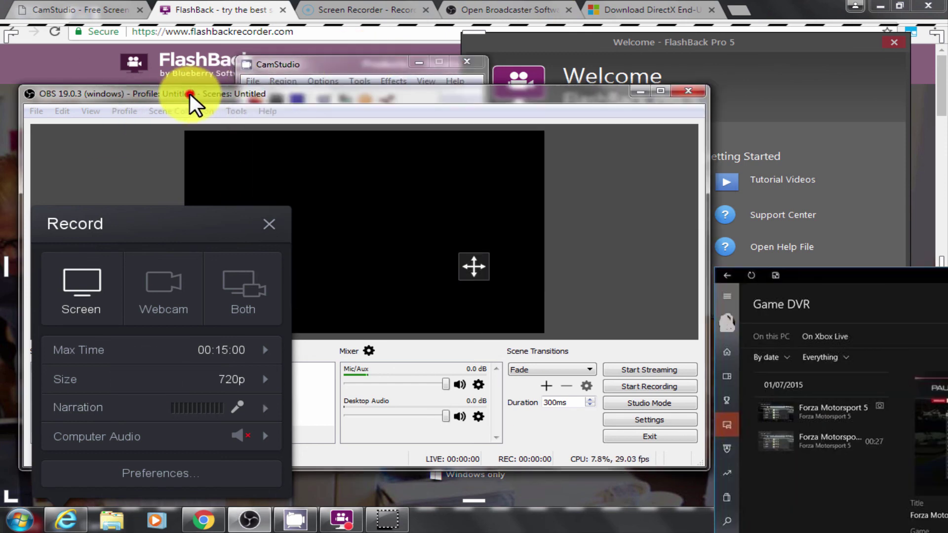
pyautogui.click(337, 62)
pyautogui.click(528, 43)
pyautogui.click(207, 95)
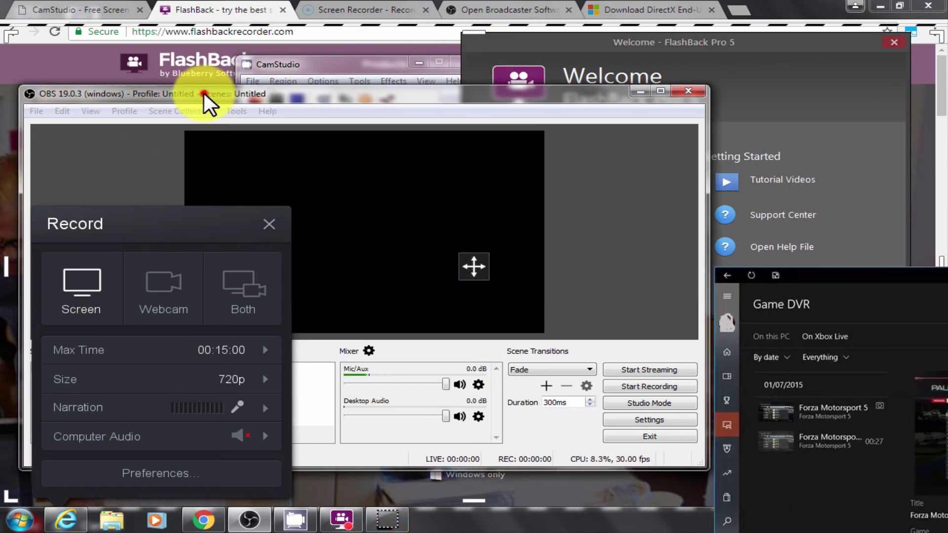
pyautogui.click(507, 42)
pyautogui.click(368, 65)
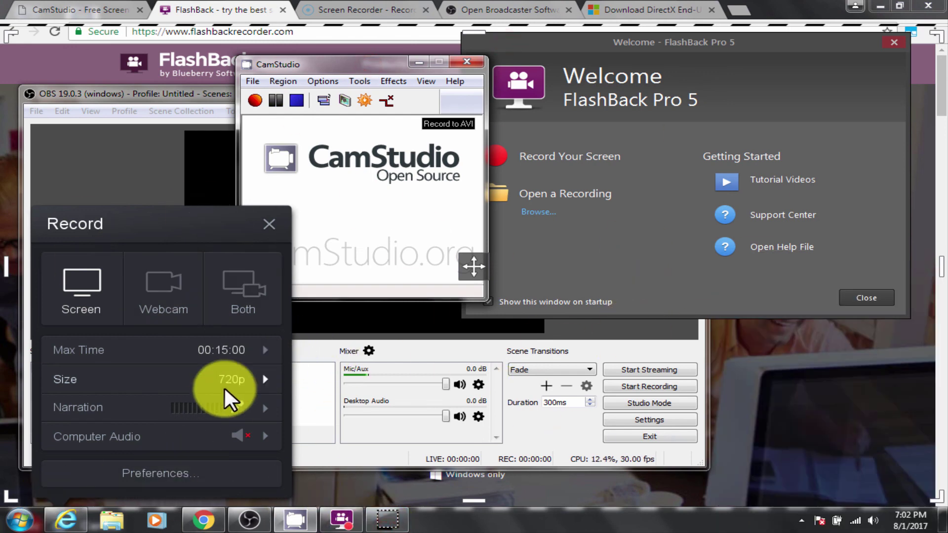
# Open Sharp Angles' YouTube uploads in a new tab, close the Record panel, and reveal tray icons.
pyautogui.click(737, 10)
pyautogui.click(96, 55)
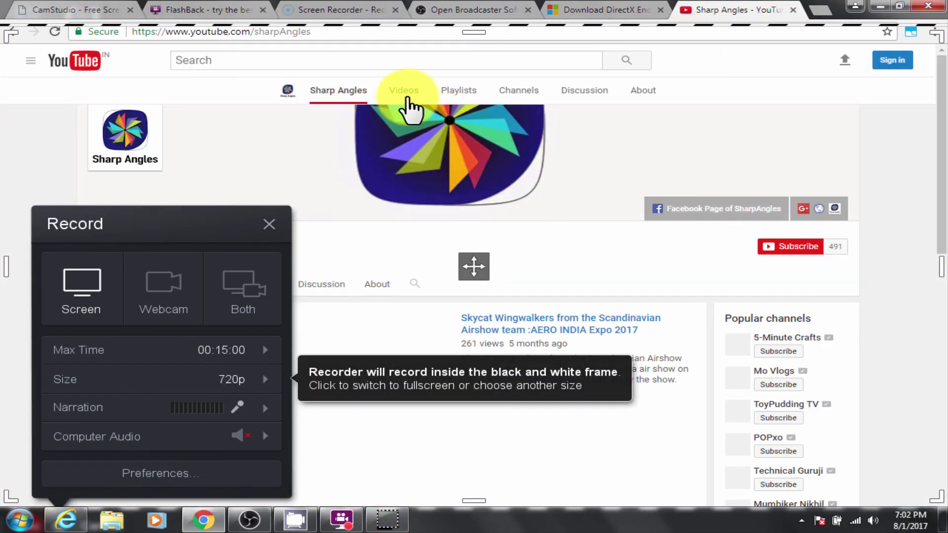
pyautogui.click(268, 224)
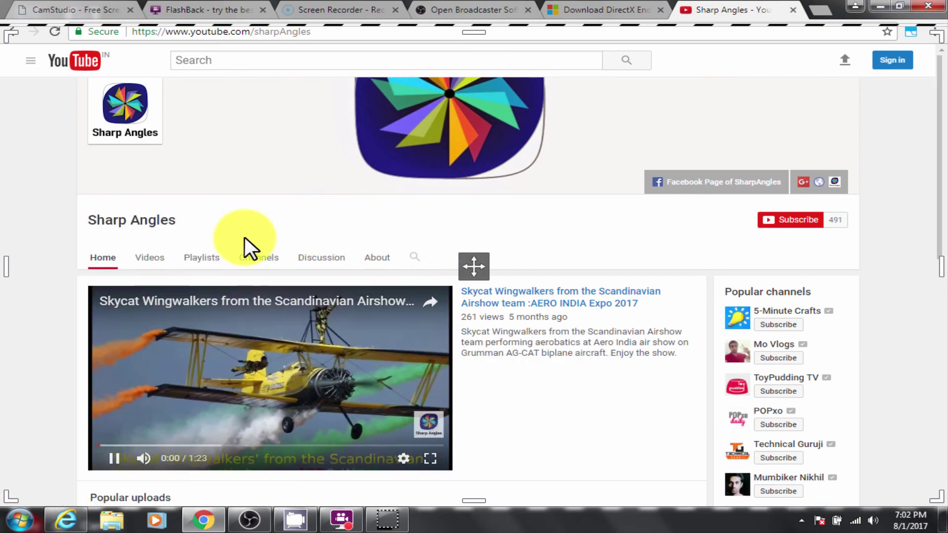
pyautogui.click(156, 259)
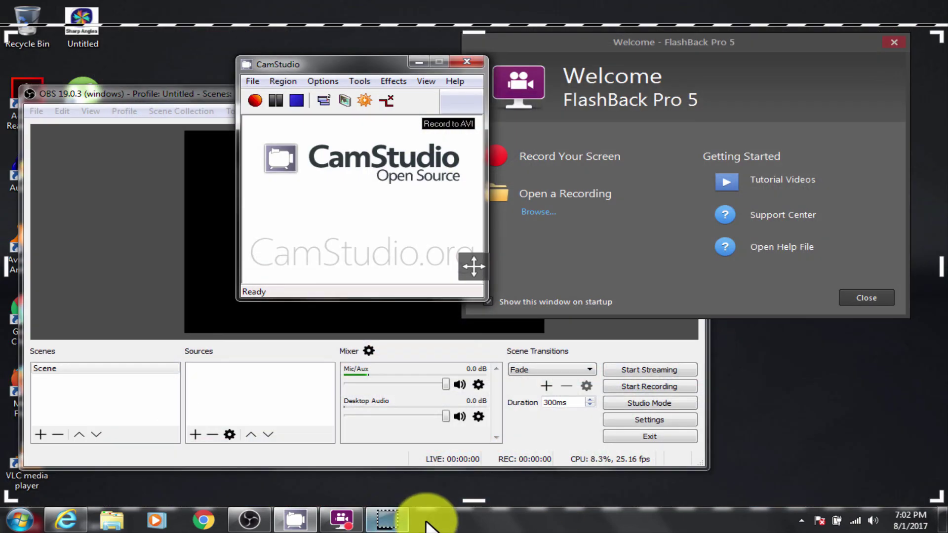
pyautogui.click(802, 520)
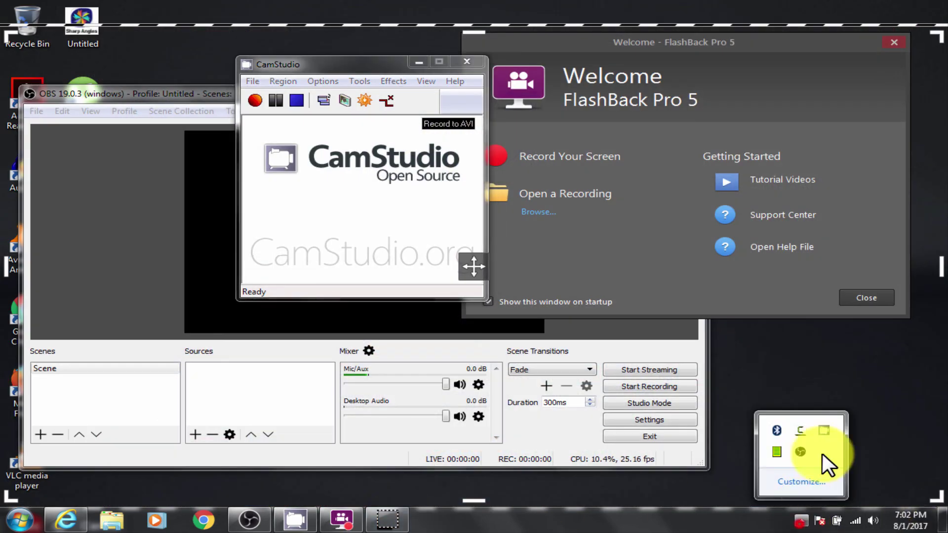